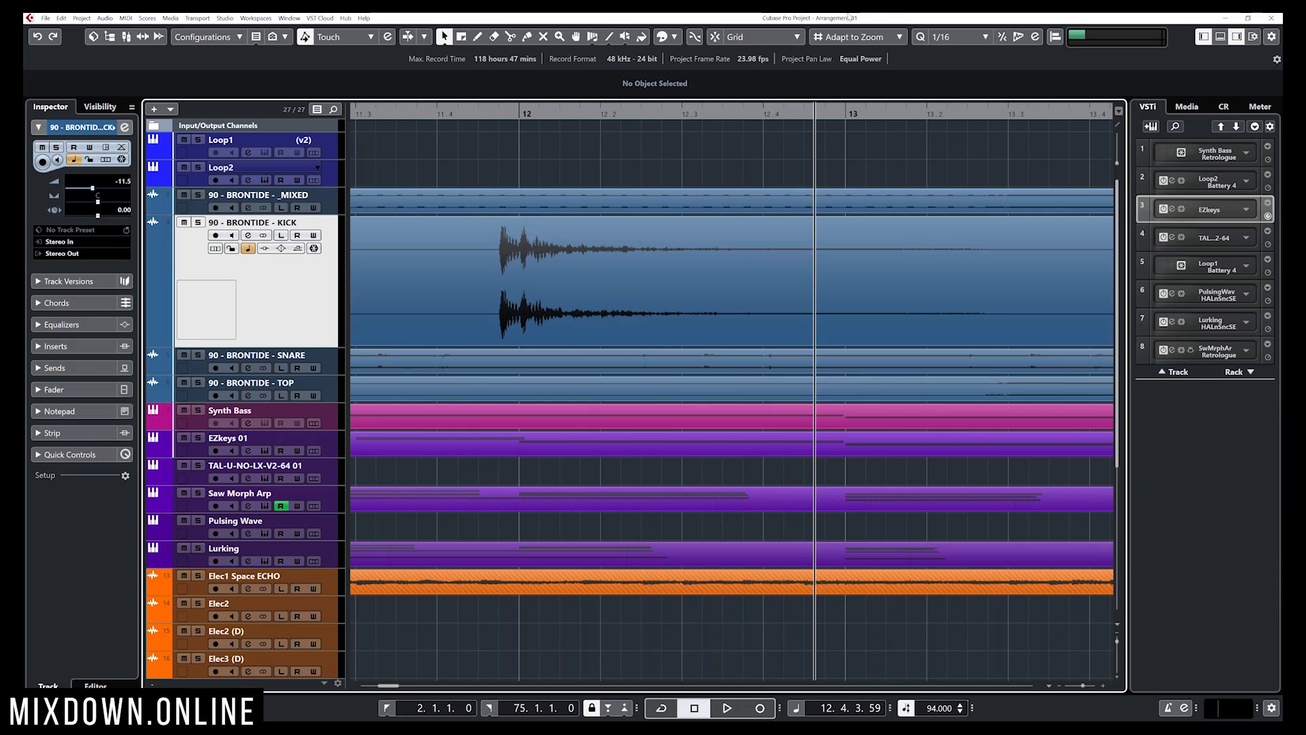
Step: Review the Editing > Audio page of the Preferences and close the dialog
left_click(69, 16)
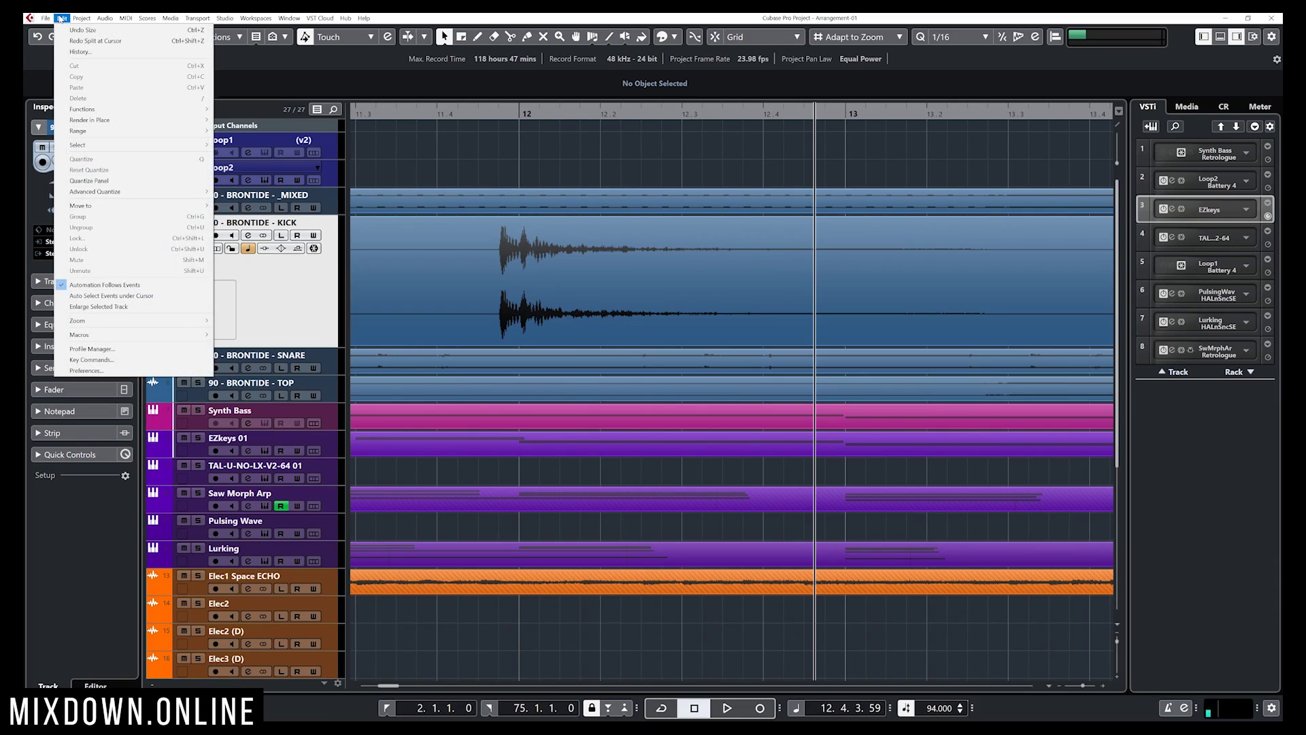
left_click(98, 371)
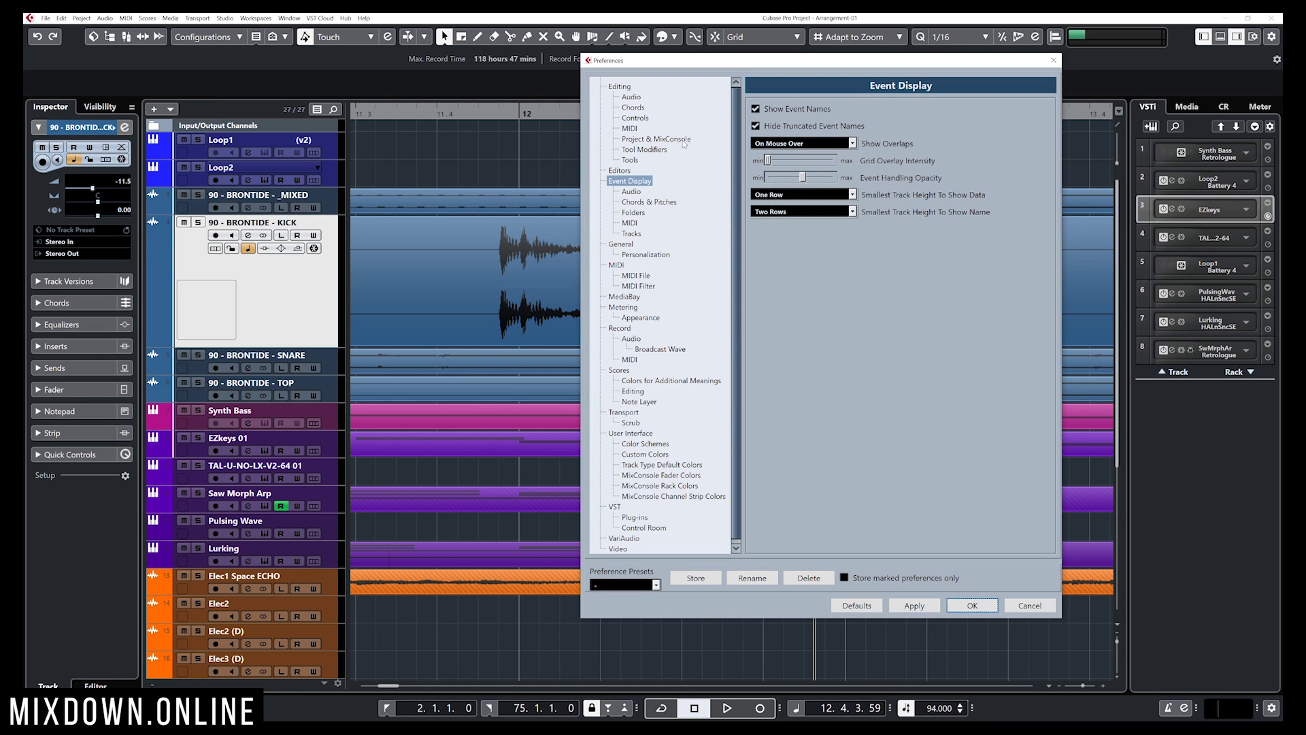
left_click(621, 88)
left_click(632, 96)
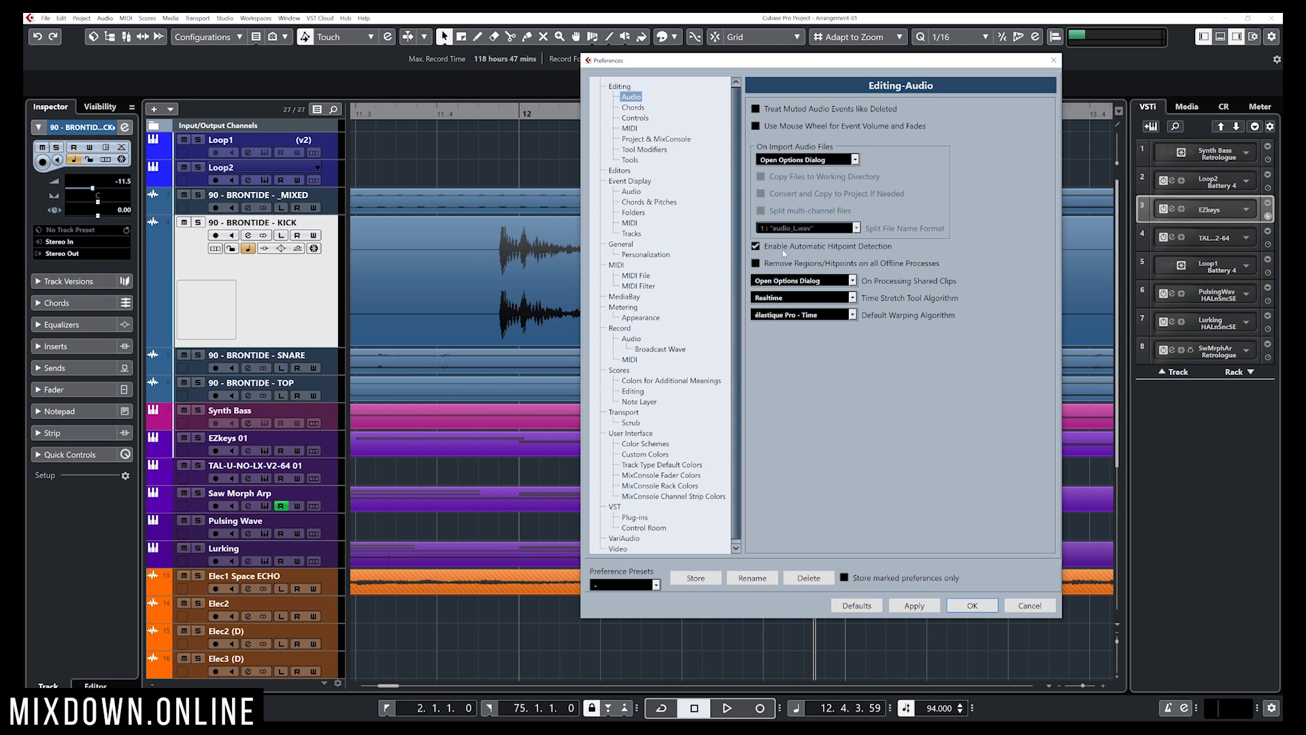
left_click(969, 605)
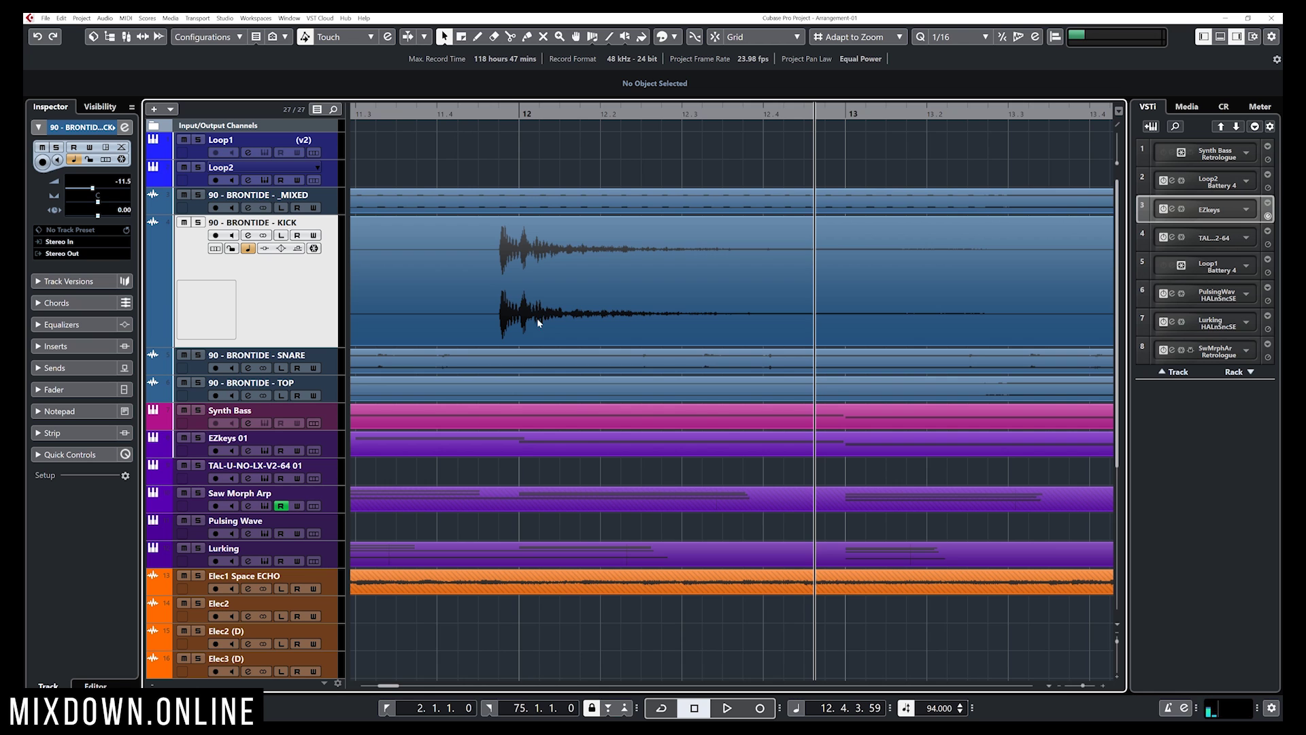
Step: Zoom out, then jump between event starts with N and B, stopping at bar 18
scroll(537, 320, "down", 8)
scroll(529, 311, "down", 3)
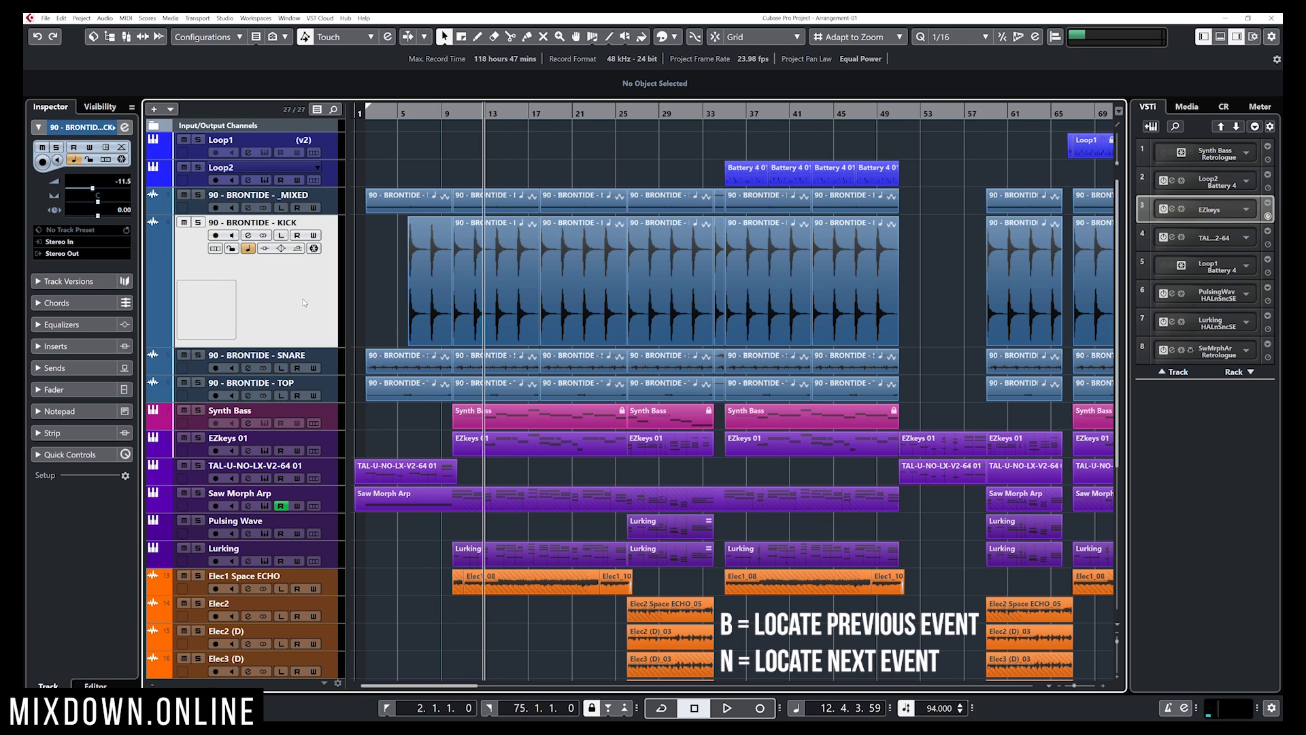
key("n")
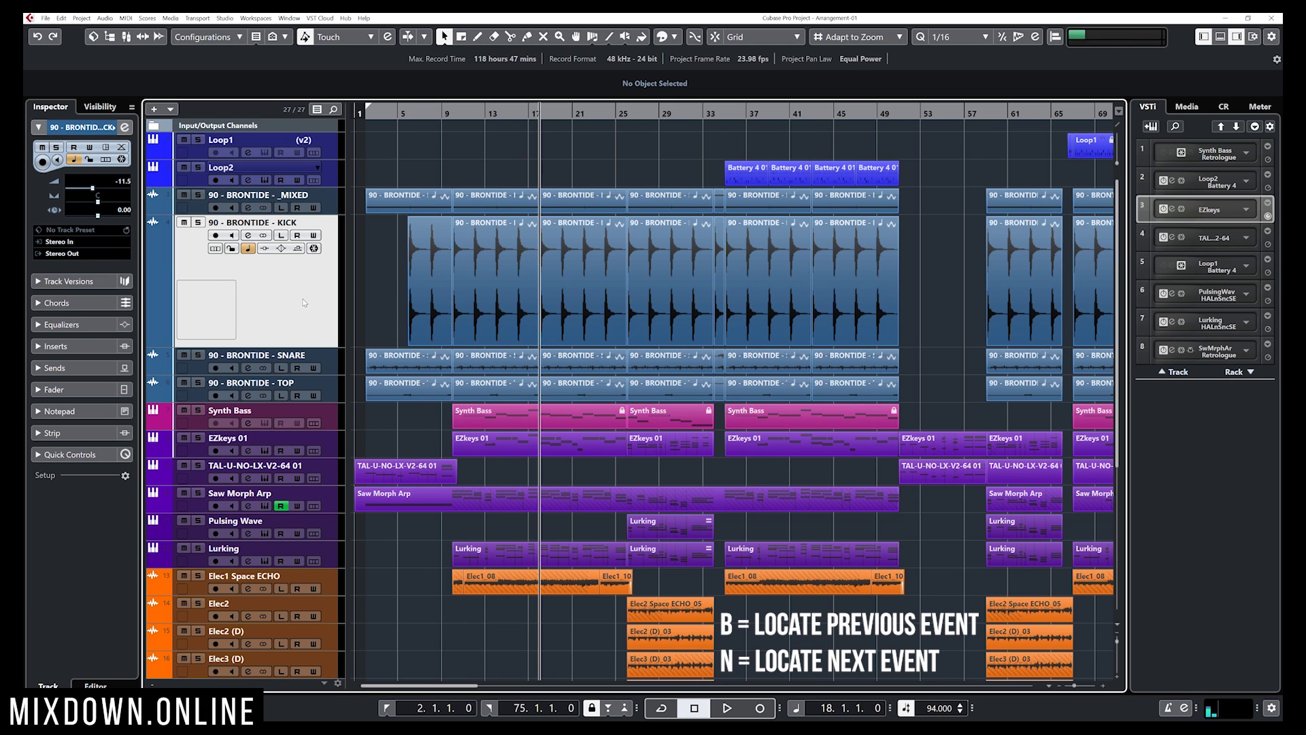
key("n")
key("n")
key("n")
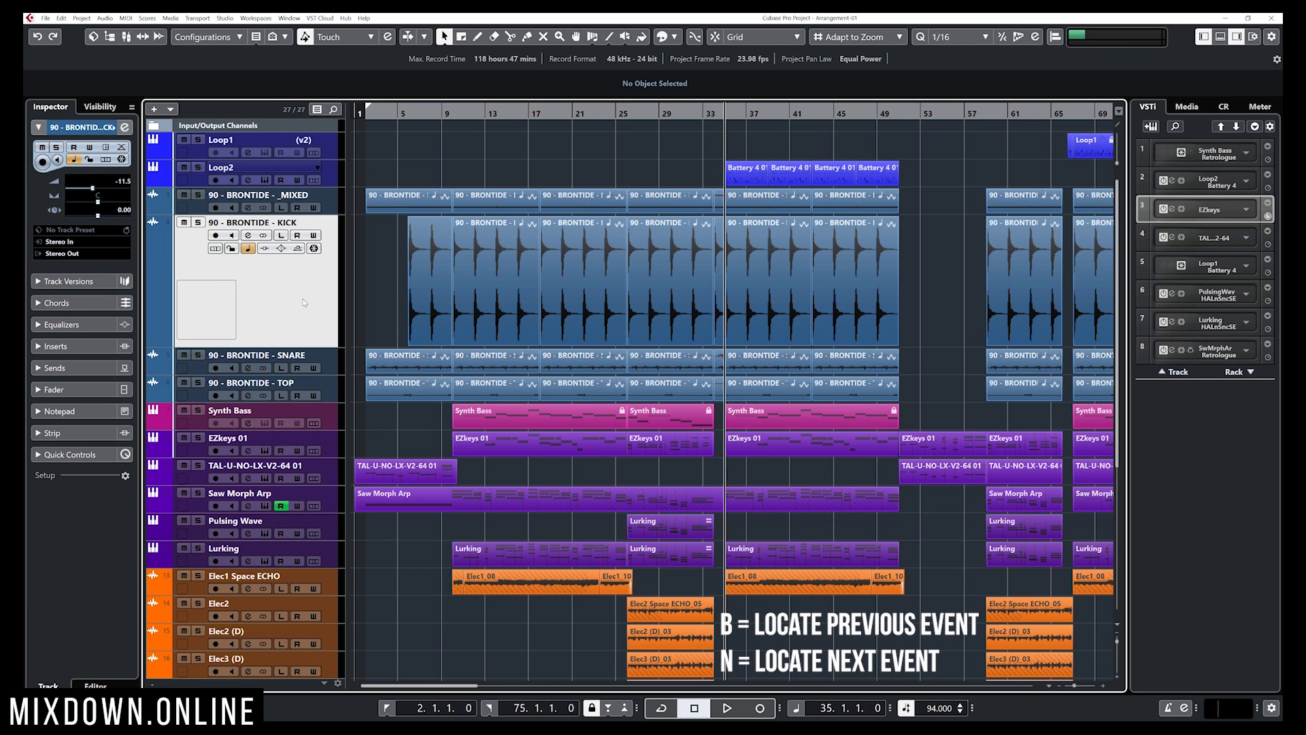
key("n")
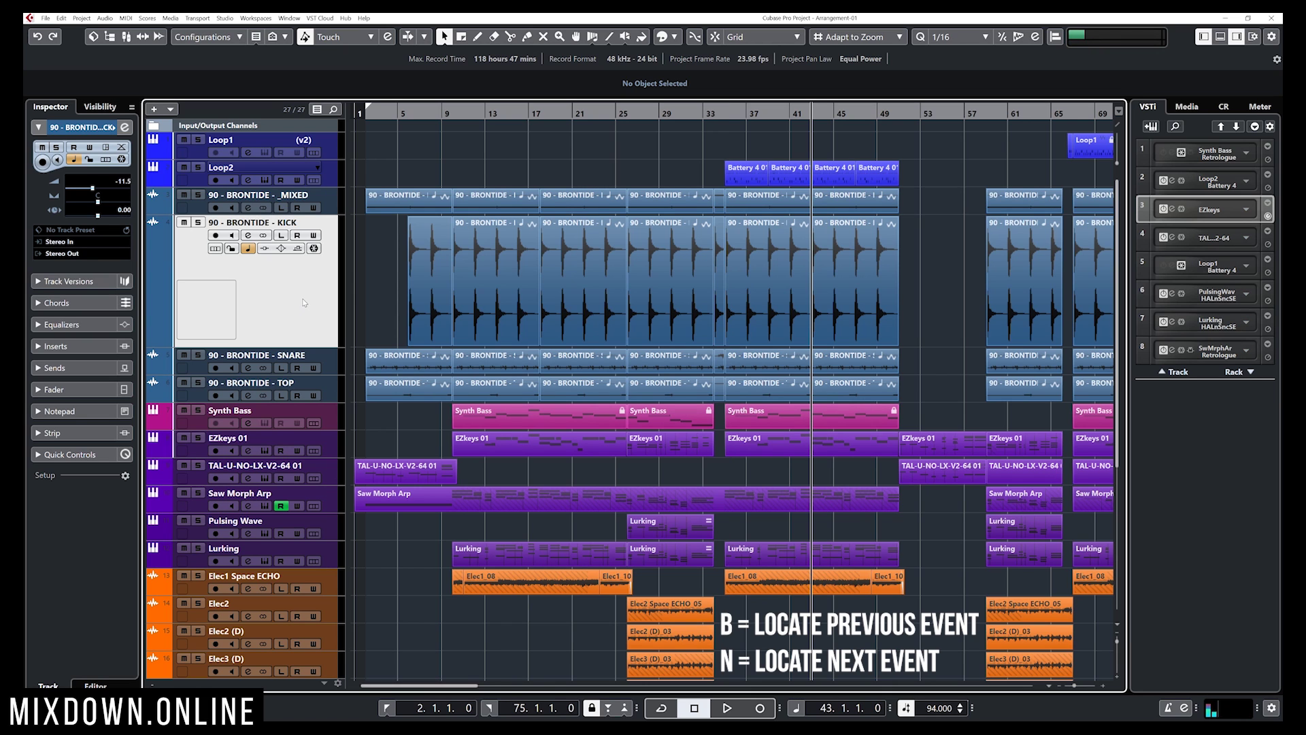
key("b")
key("b")
key("b")
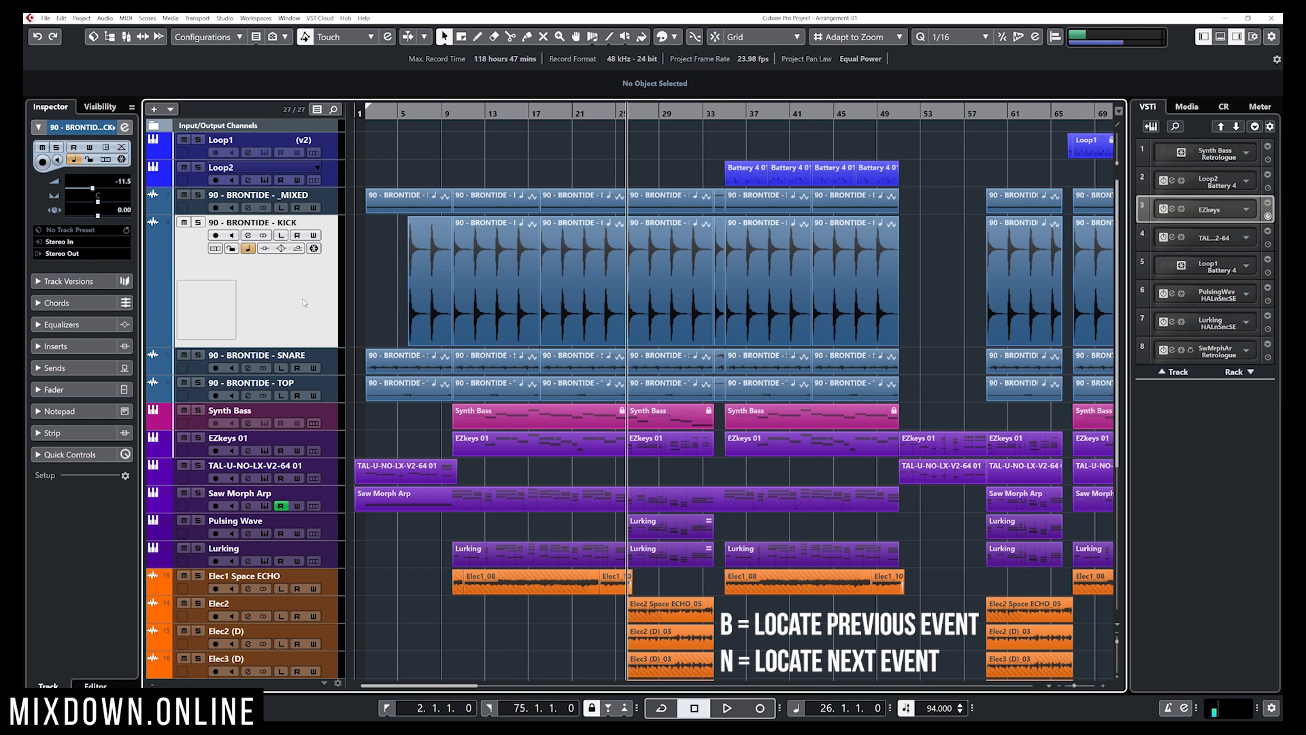
key("b")
key("b")
key("n")
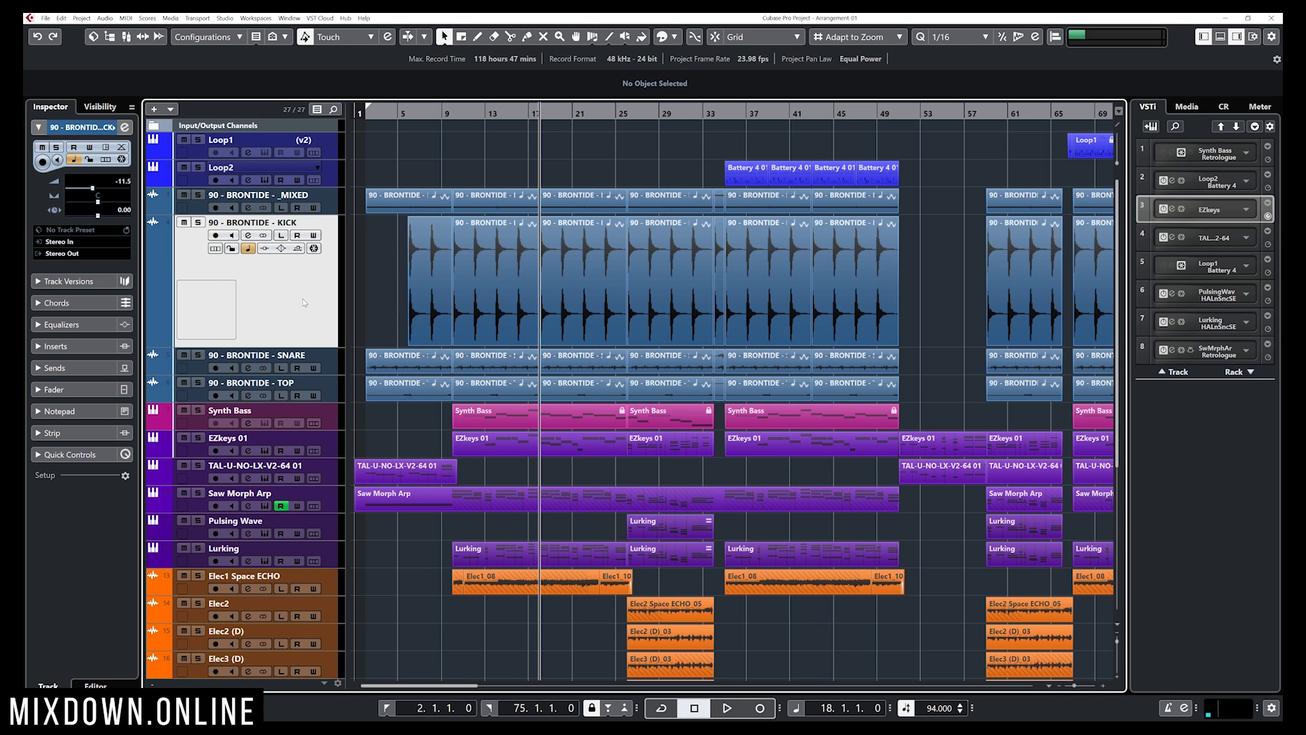
Step: Step through hitpoints with Alt+N/Alt+B and zoom in twice on the kick at bar 18
key("alt+n")
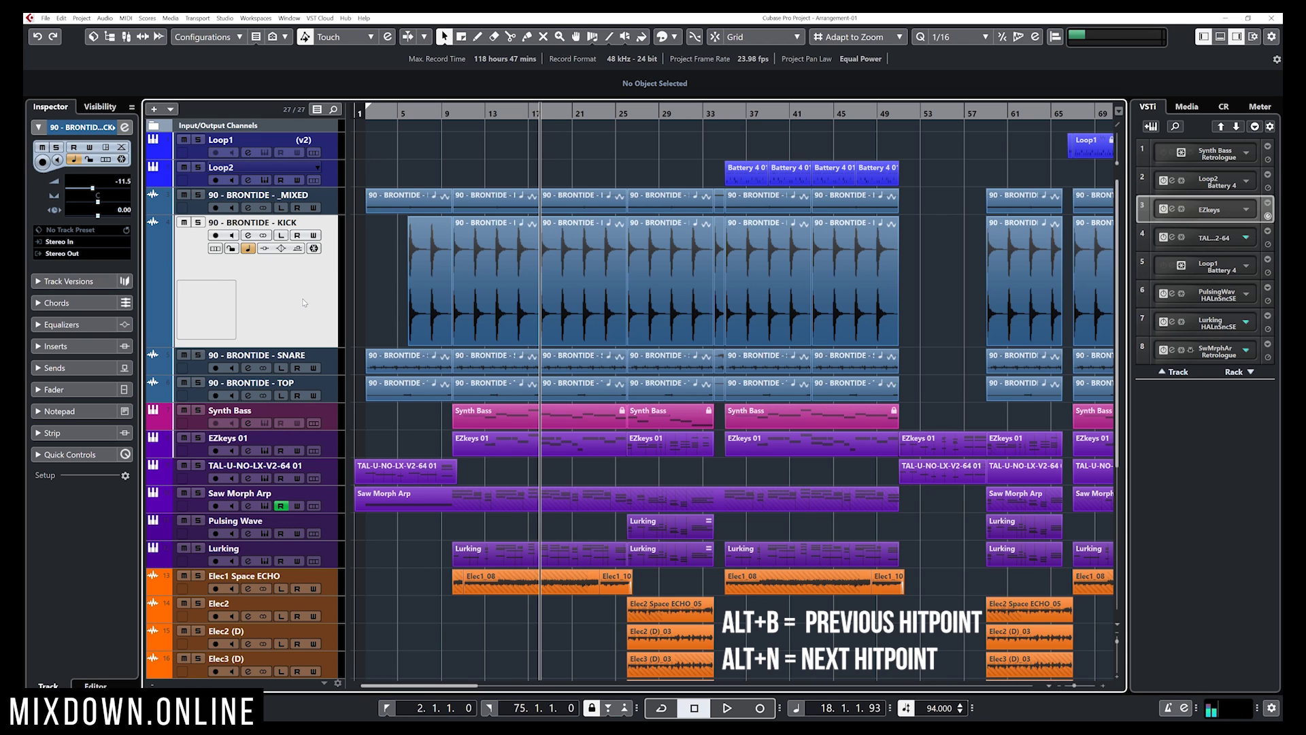
key("alt+n")
key("alt+n")
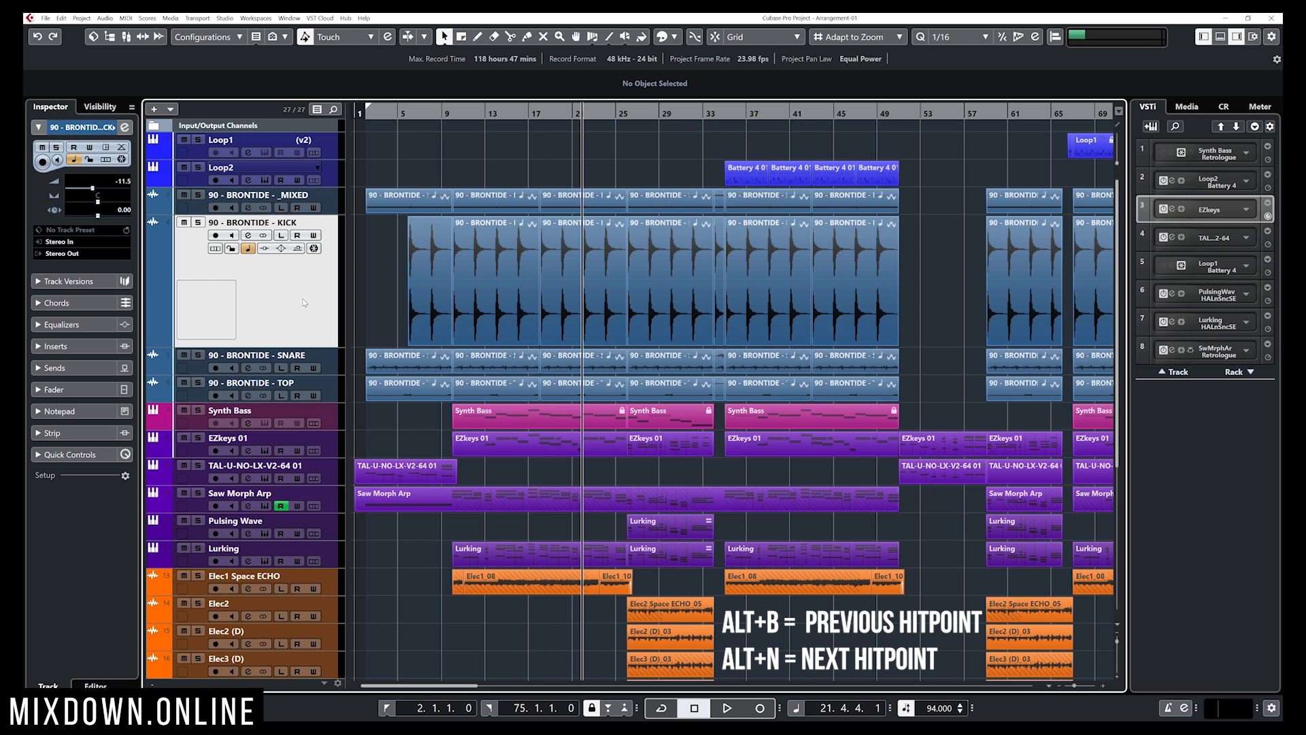
key("alt+b")
key("alt+b")
key("alt+b")
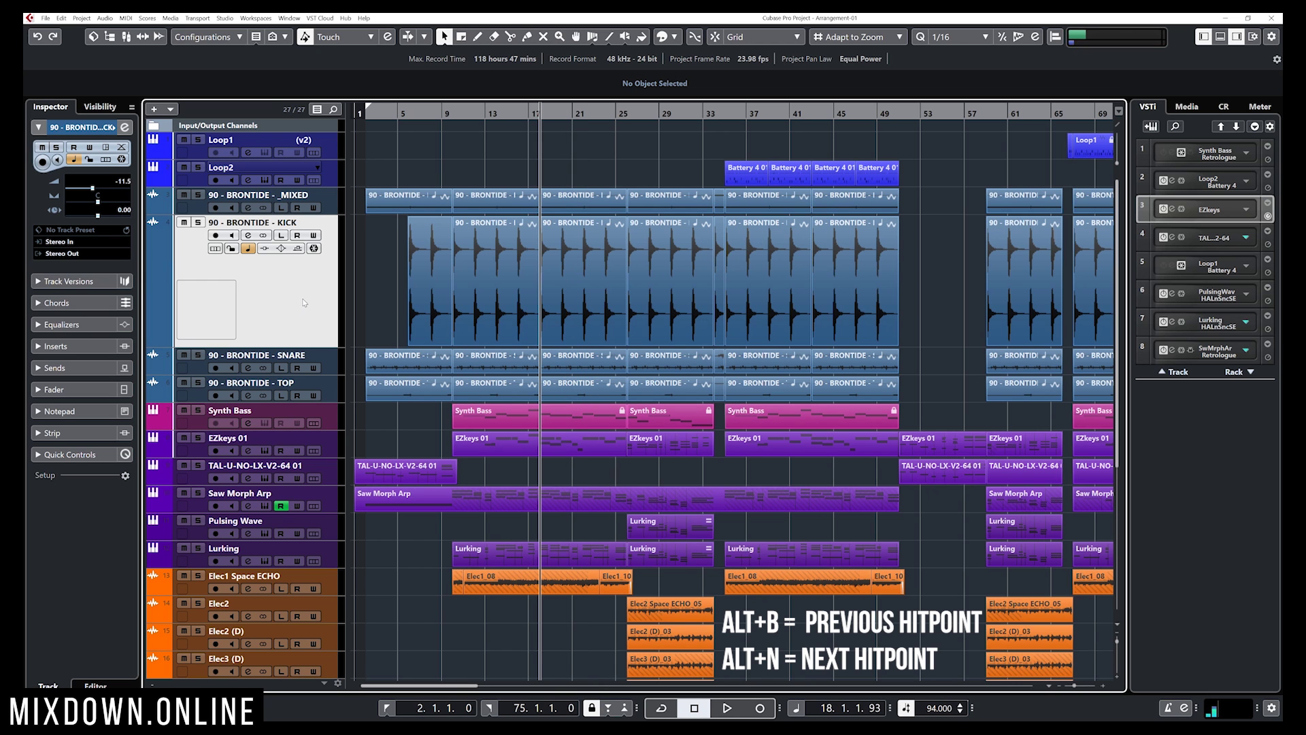
key("h")
key("h")
key("h")
key("h")
key("h")
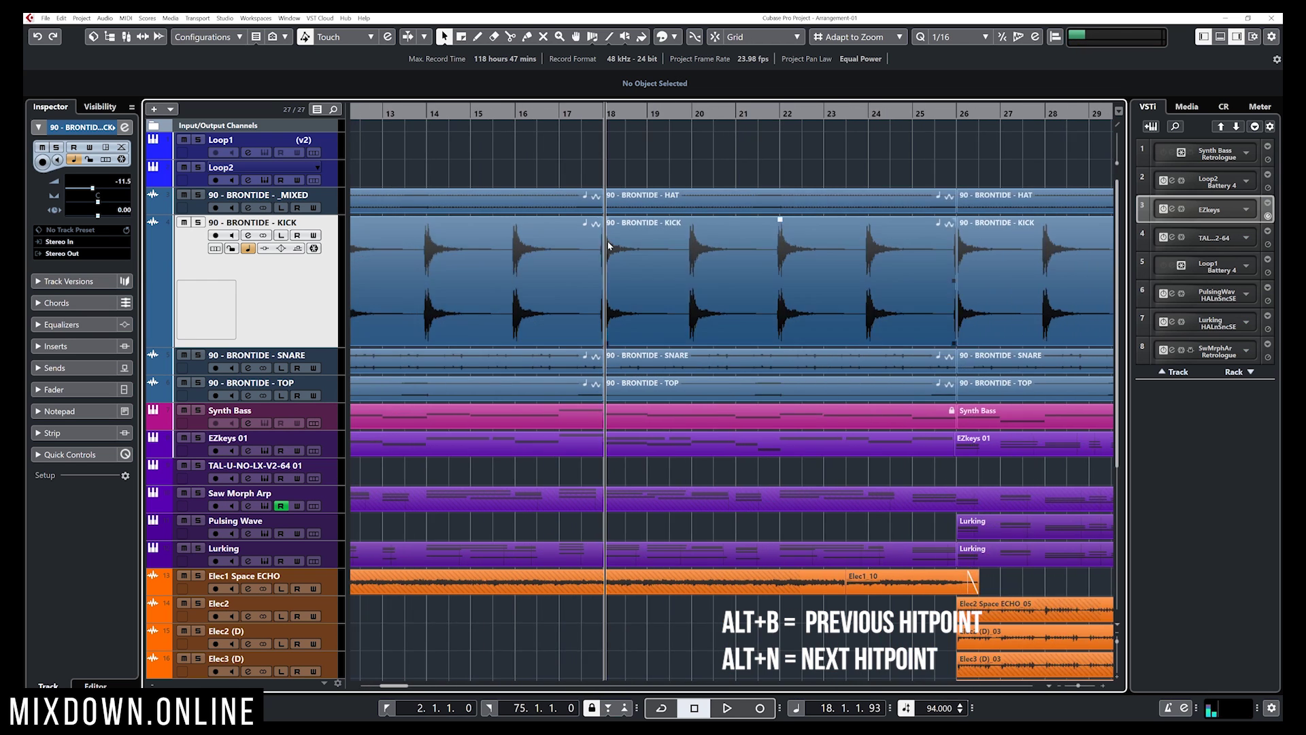
key("h")
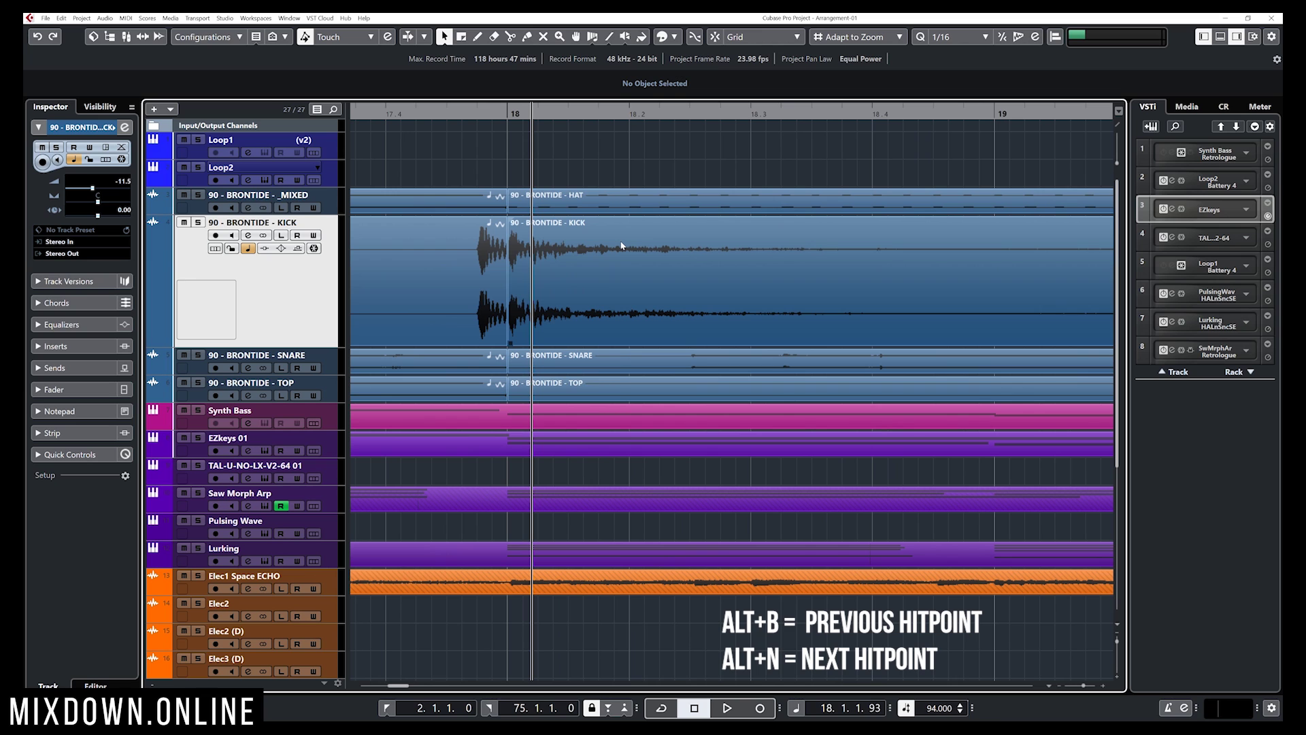
Step: Settle the cursor on hitpoint 18.1.1.93 and select the kick event starting at bar 18
key("alt+n")
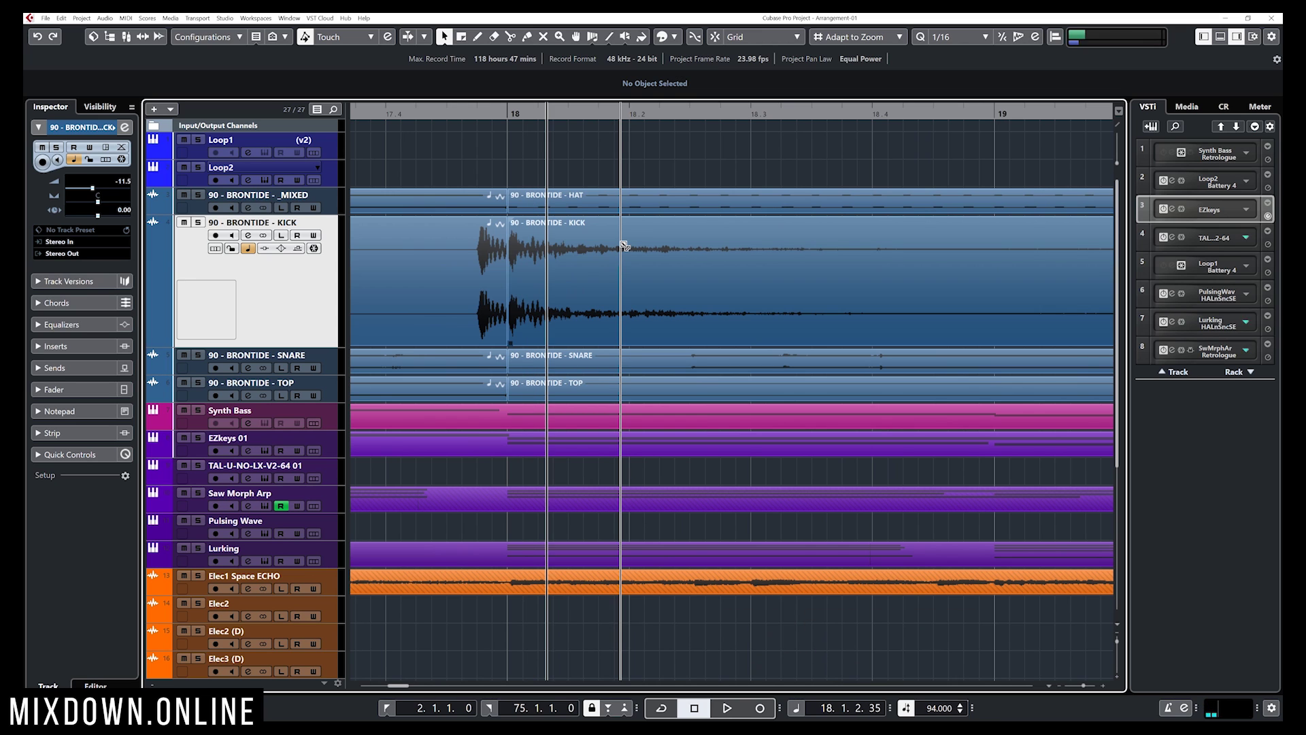
key("alt+b")
key("alt+b")
key("alt+n")
key("alt+n")
key("alt+b")
key("alt+b")
key("alt+n")
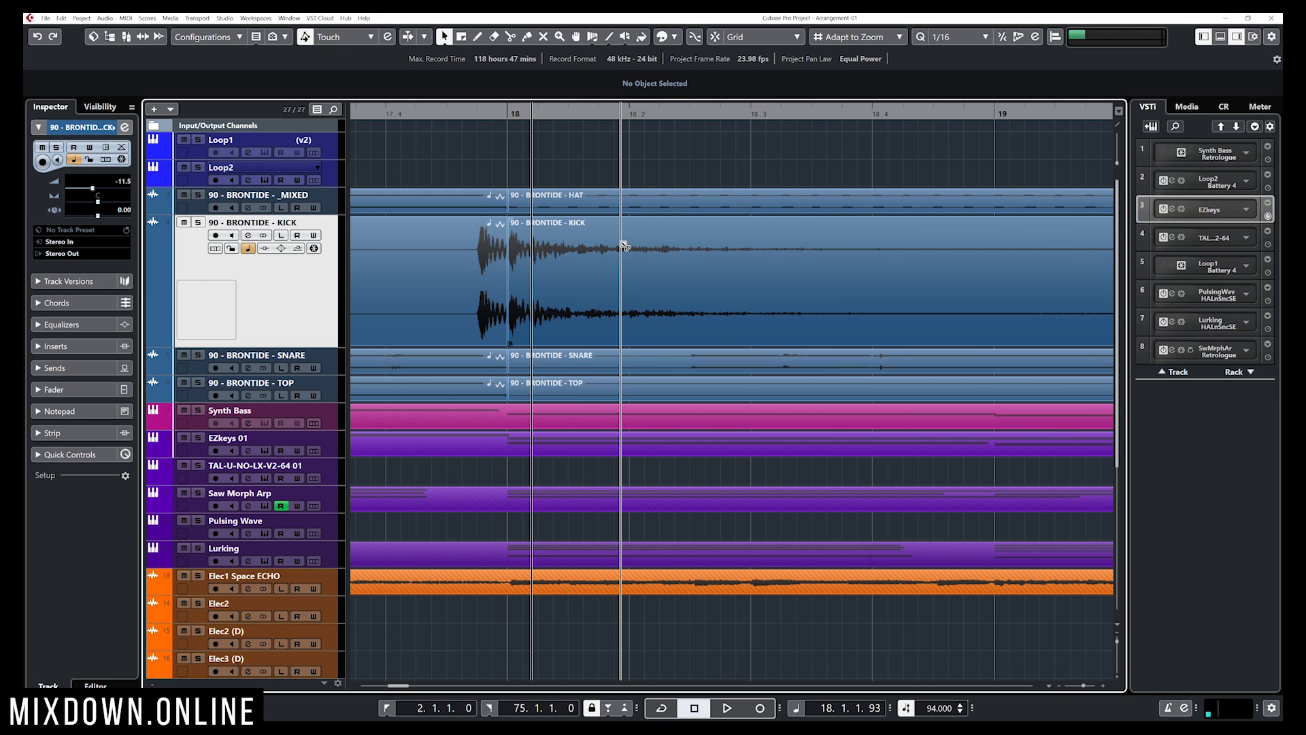
left_click(557, 230)
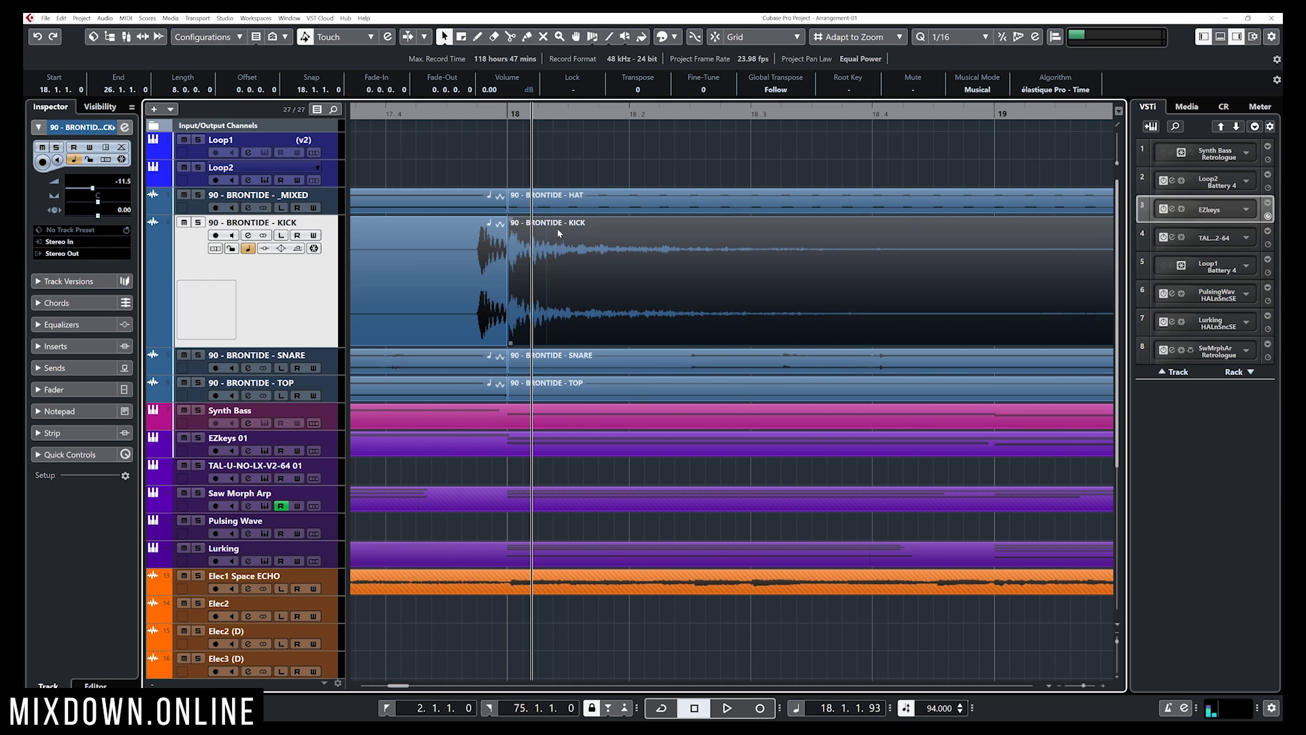
Step: Step back to 17.4.2.37, just before the kick event, and zoom in on its opening hit
key("KP_Subtract")
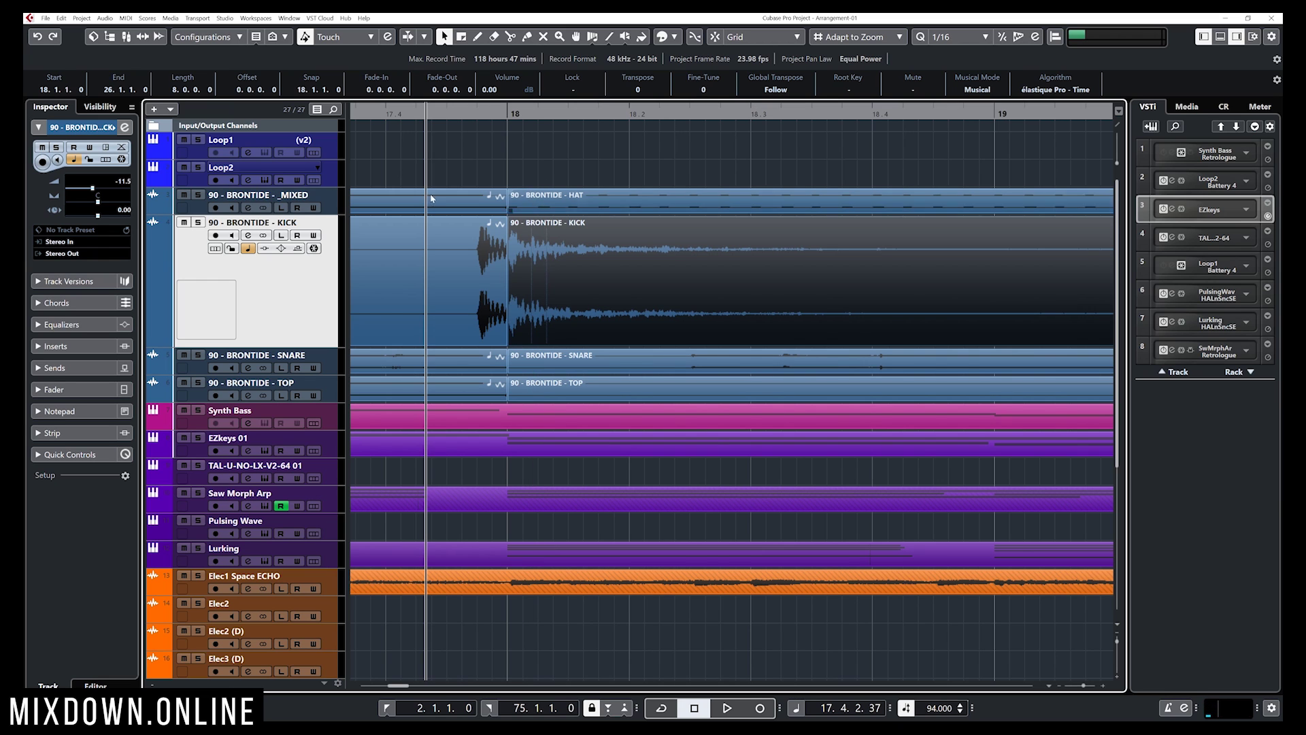
left_click_drag(490, 310, 531, 273)
scroll(515, 258, "up", 4)
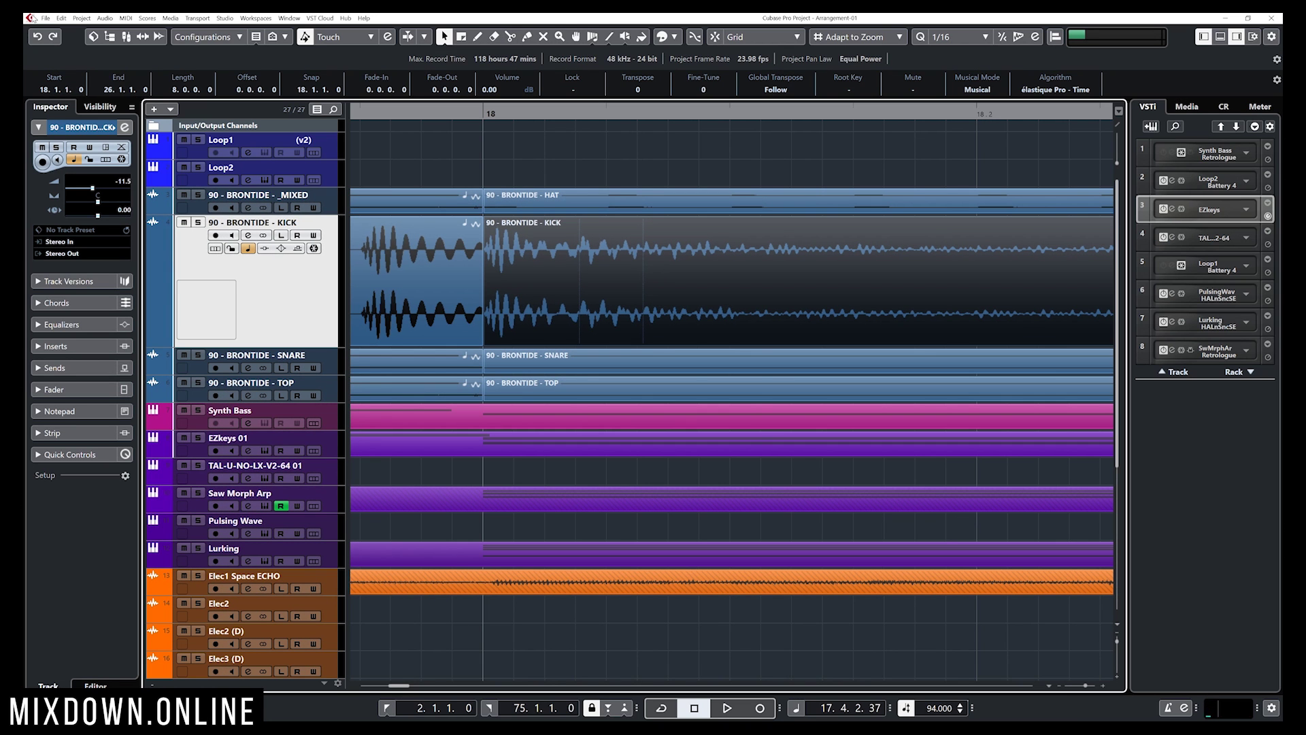
Step: In Event Display > Audio preferences, switch Show Hitpoints on Selected Events off and back on, applying each time
left_click(62, 18)
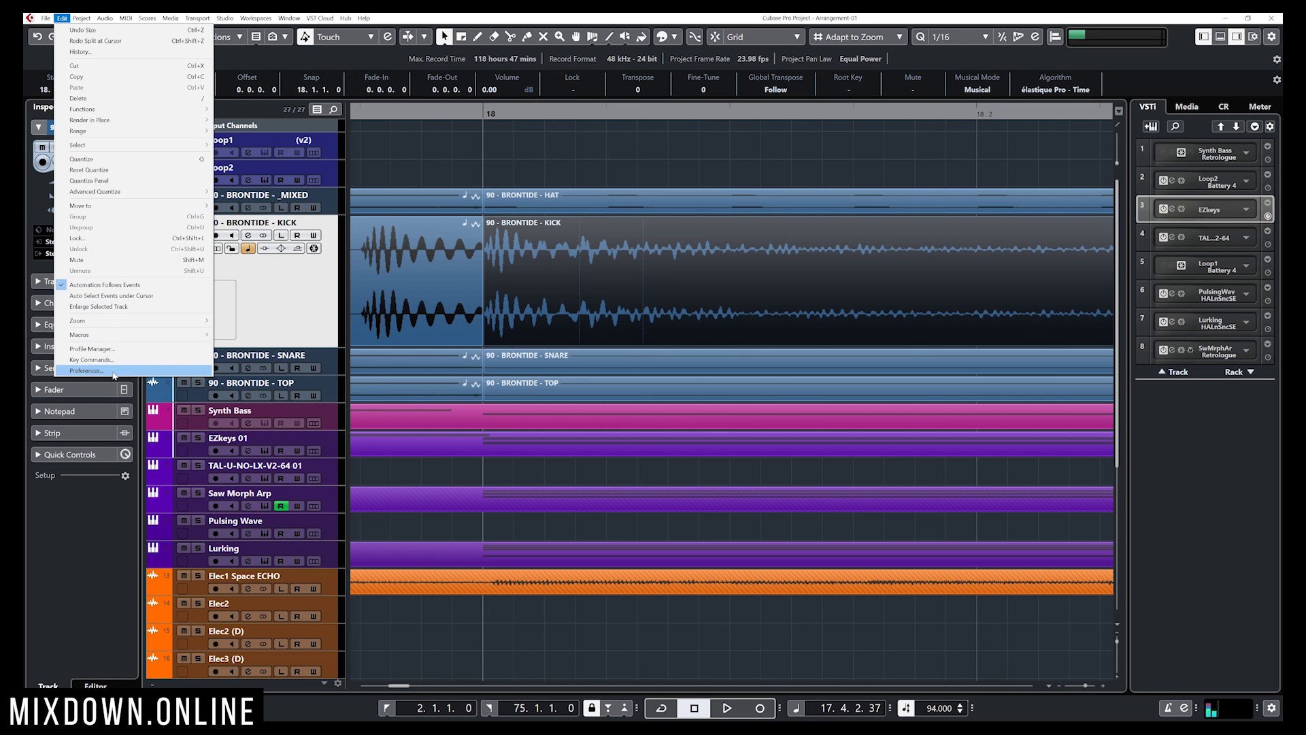
left_click(86, 371)
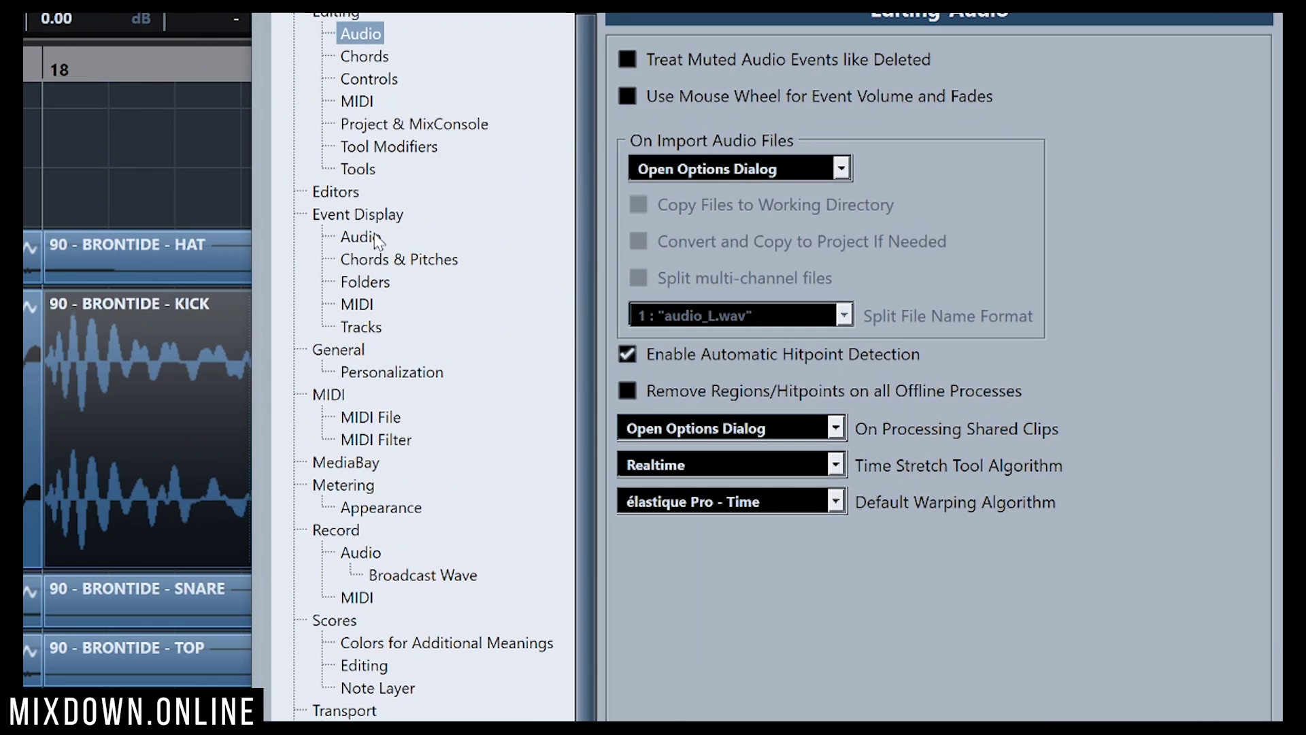
left_click(361, 237)
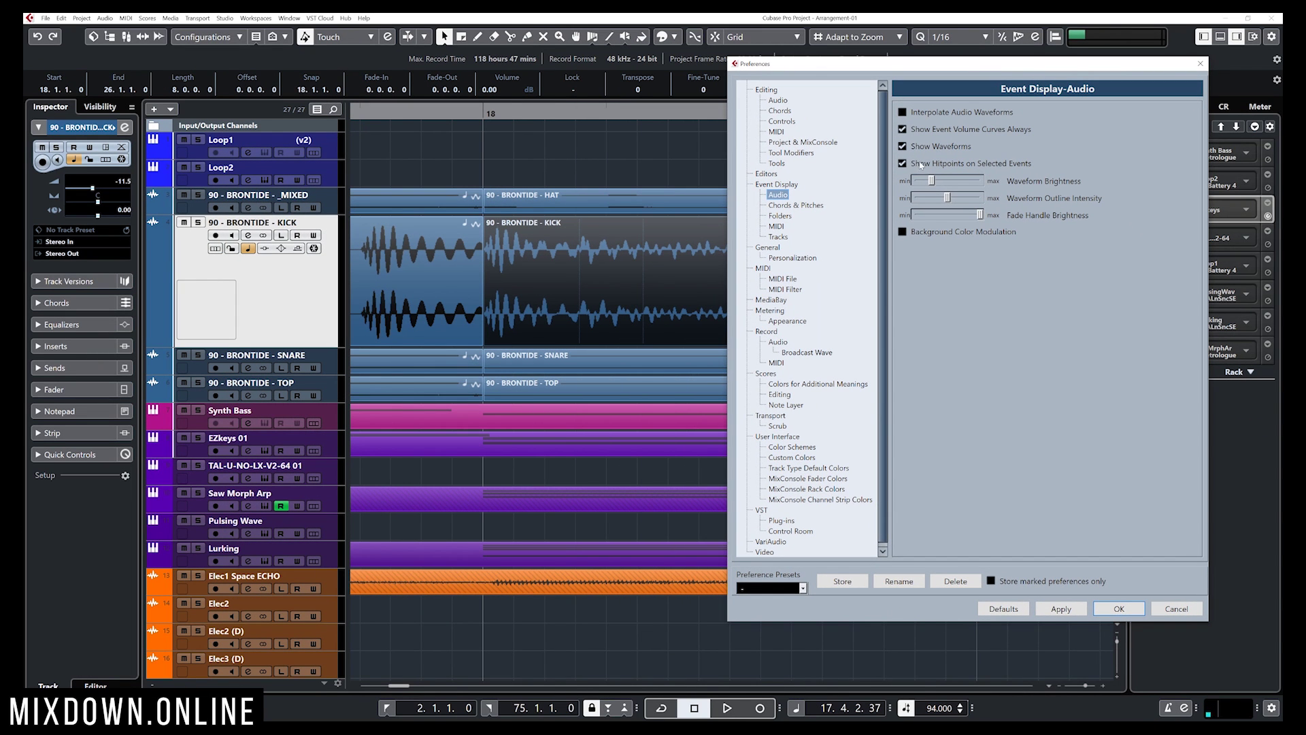
left_click(902, 164)
left_click(1060, 609)
left_click(903, 164)
left_click(1061, 609)
Step: Lower Grid Overlay Intensity to near minimum on the Event Display page, apply it, and close Preferences
left_click(776, 184)
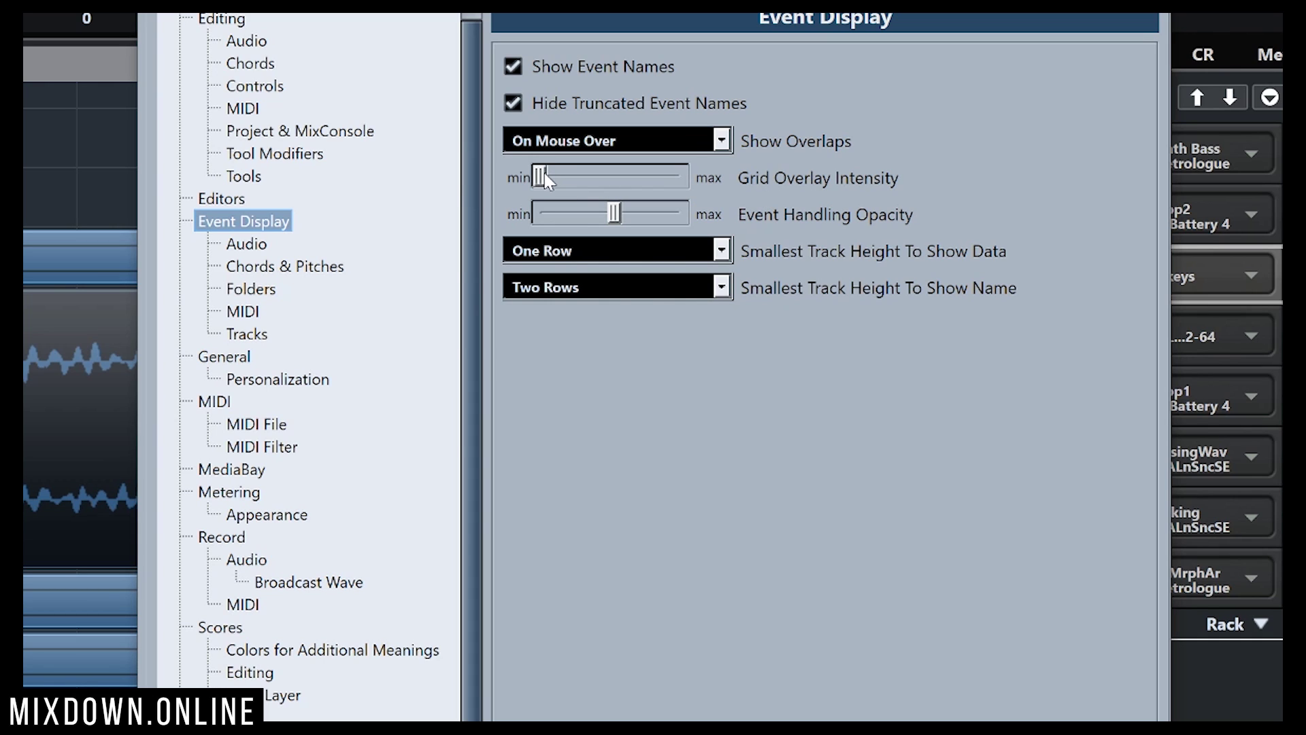
left_click_drag(540, 178, 684, 178)
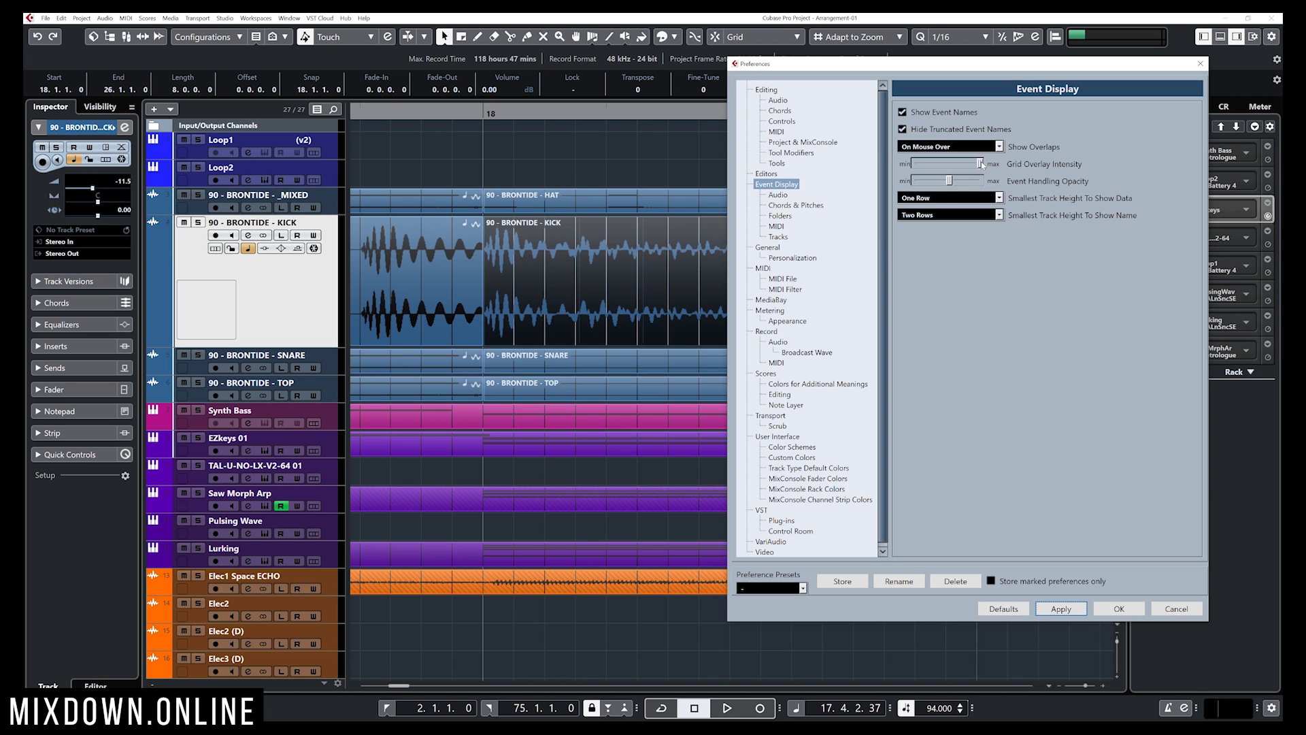
left_click_drag(980, 163, 895, 164)
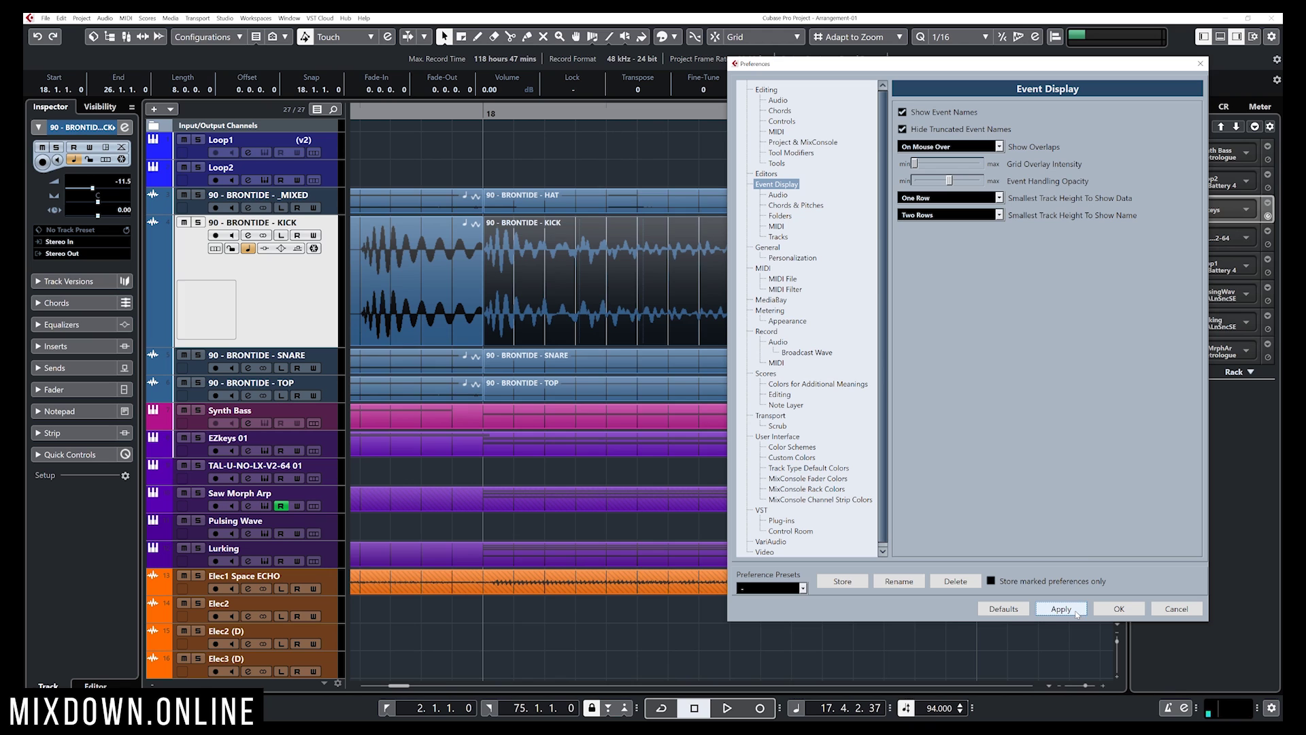
left_click(1077, 609)
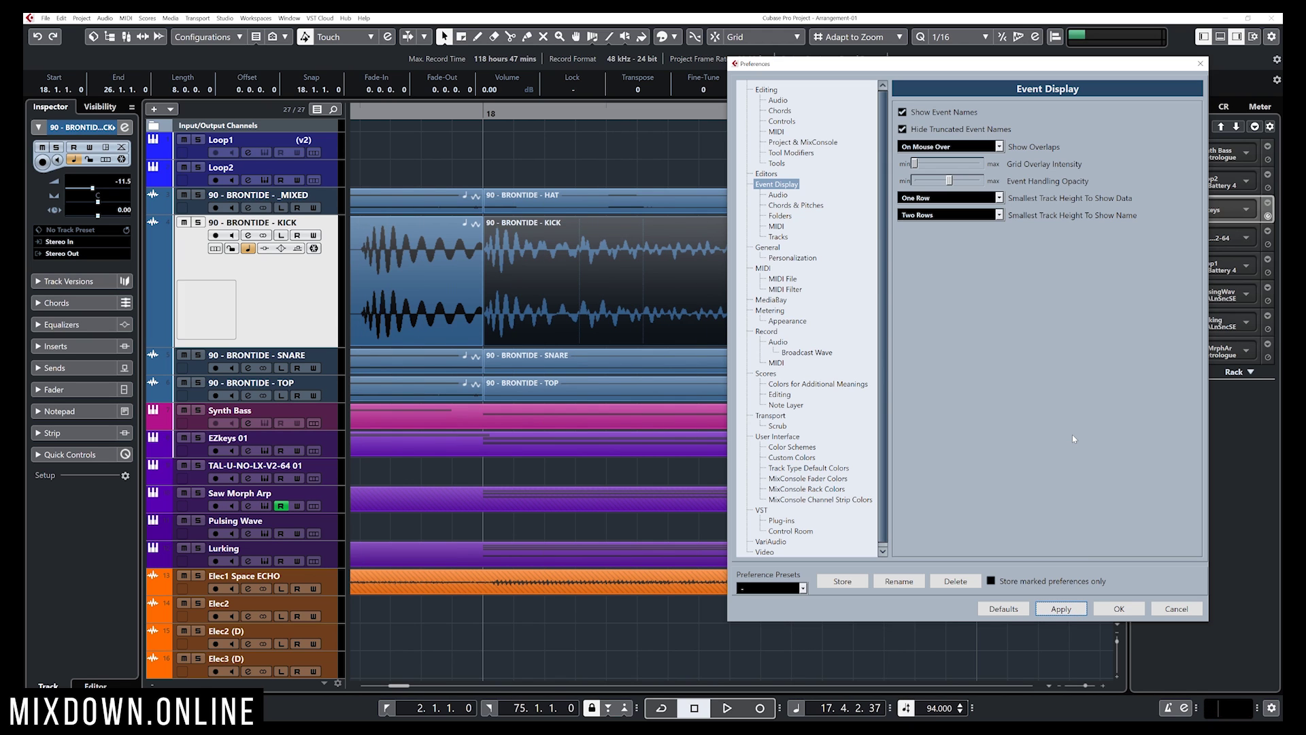
left_click(1129, 608)
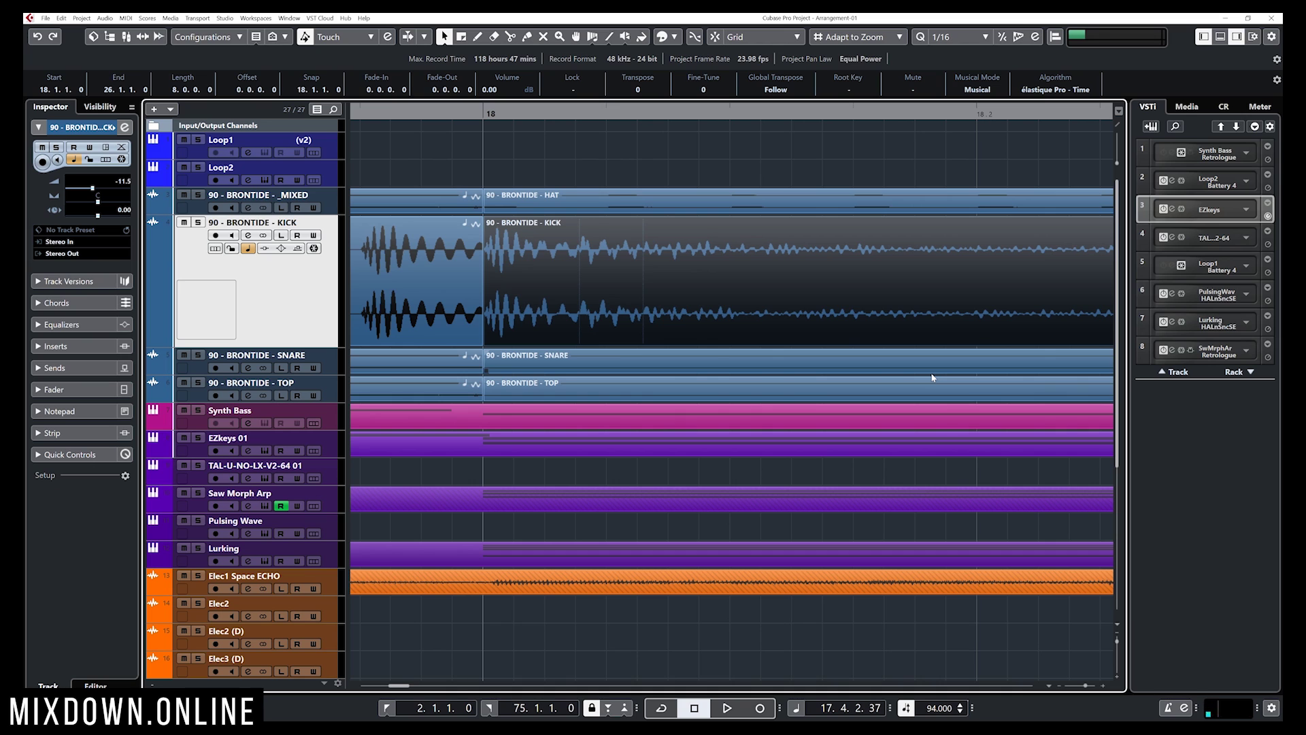
Step: Open the KICK event in the Sample Editor and zoom in on one kick transient
double_click(616, 291)
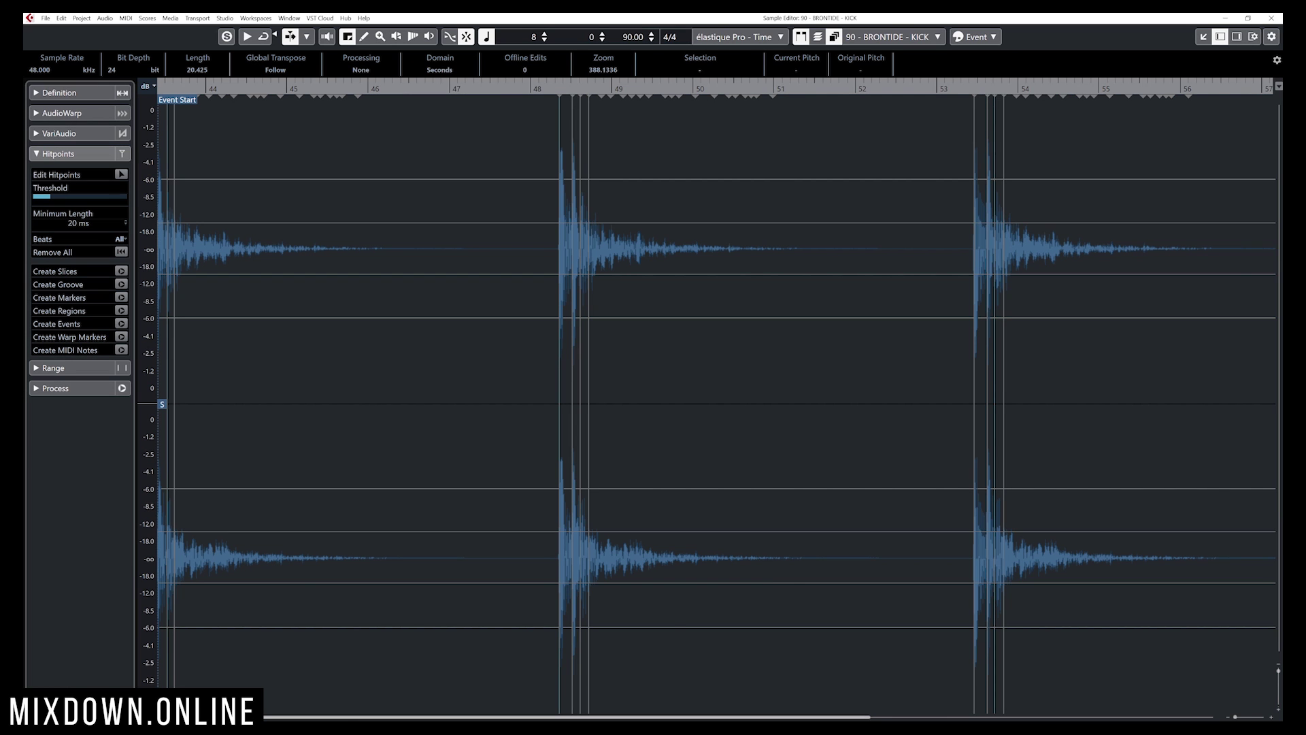
key("h")
key("h")
key("h")
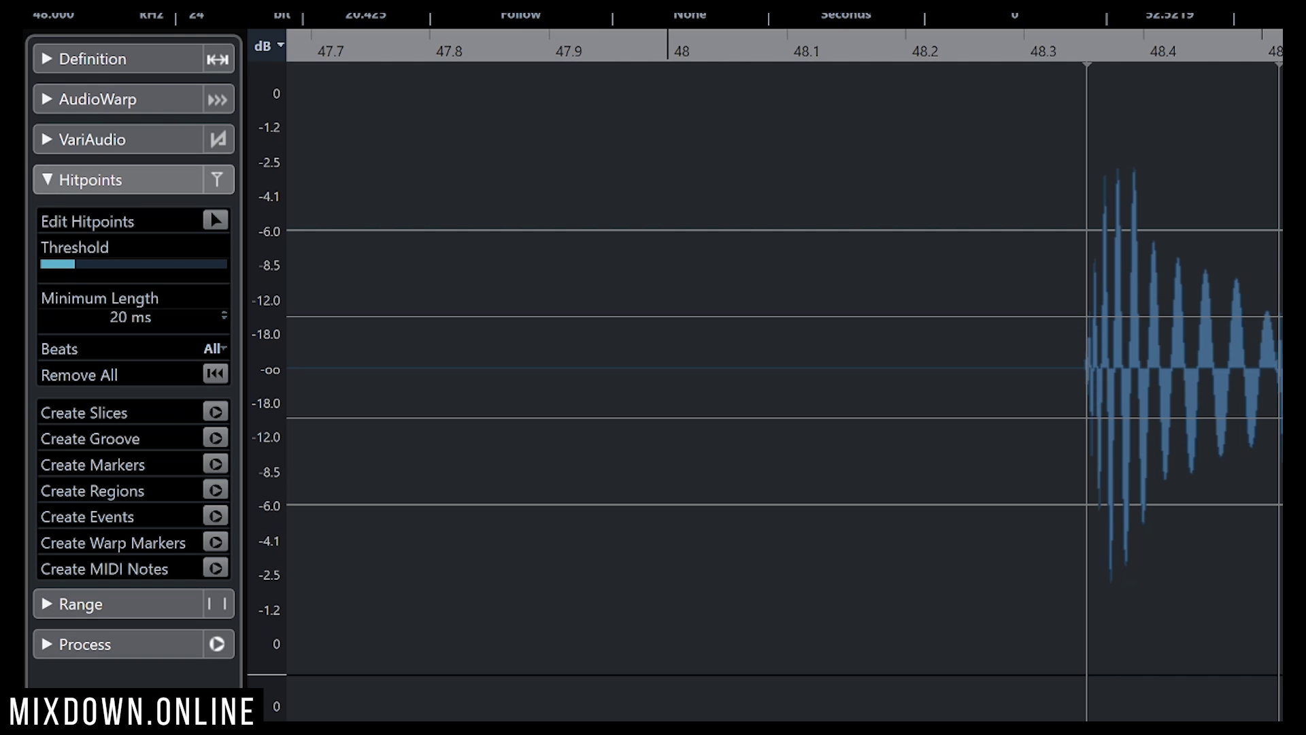
Step: Zoom out and set the Hitpoints Threshold slider low, re-expanding the Hitpoints section to compare kick hits
key("g")
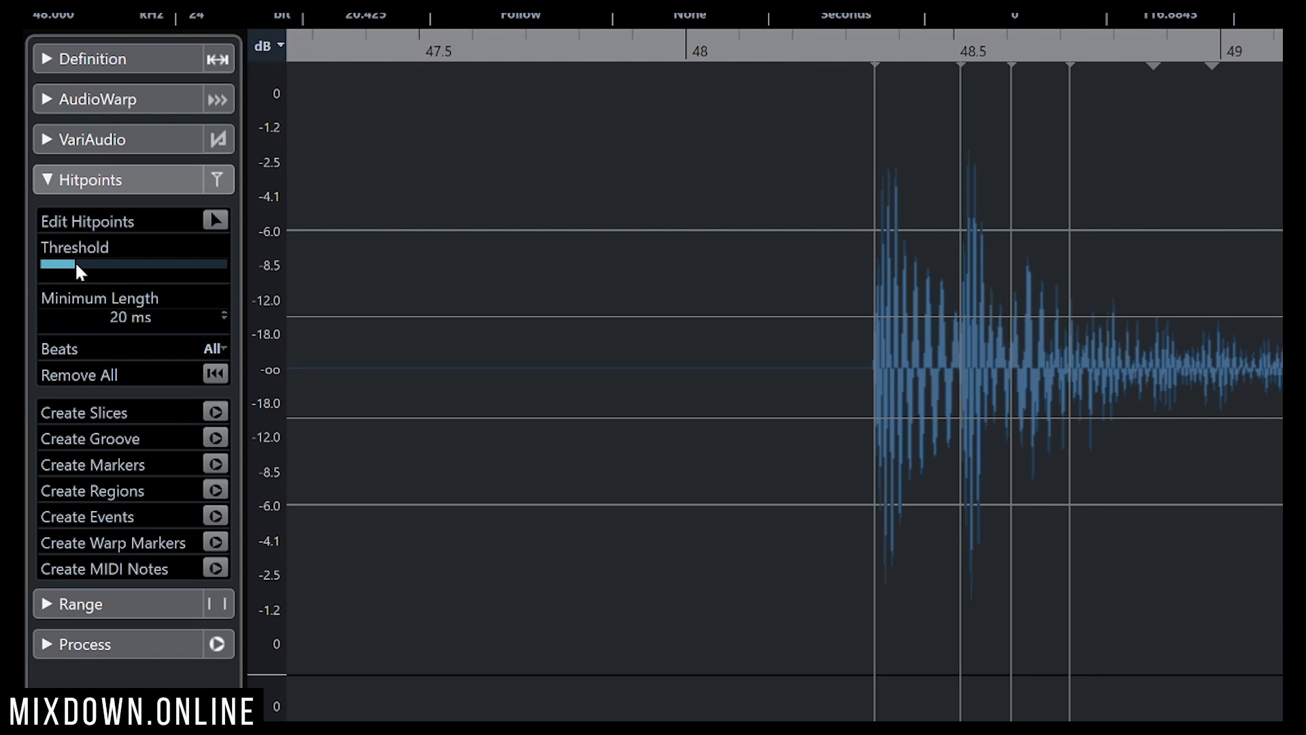
mouse_move(75, 262)
left_mouse_down()
mouse_move(111, 267)
mouse_move(60, 265)
left_mouse_up()
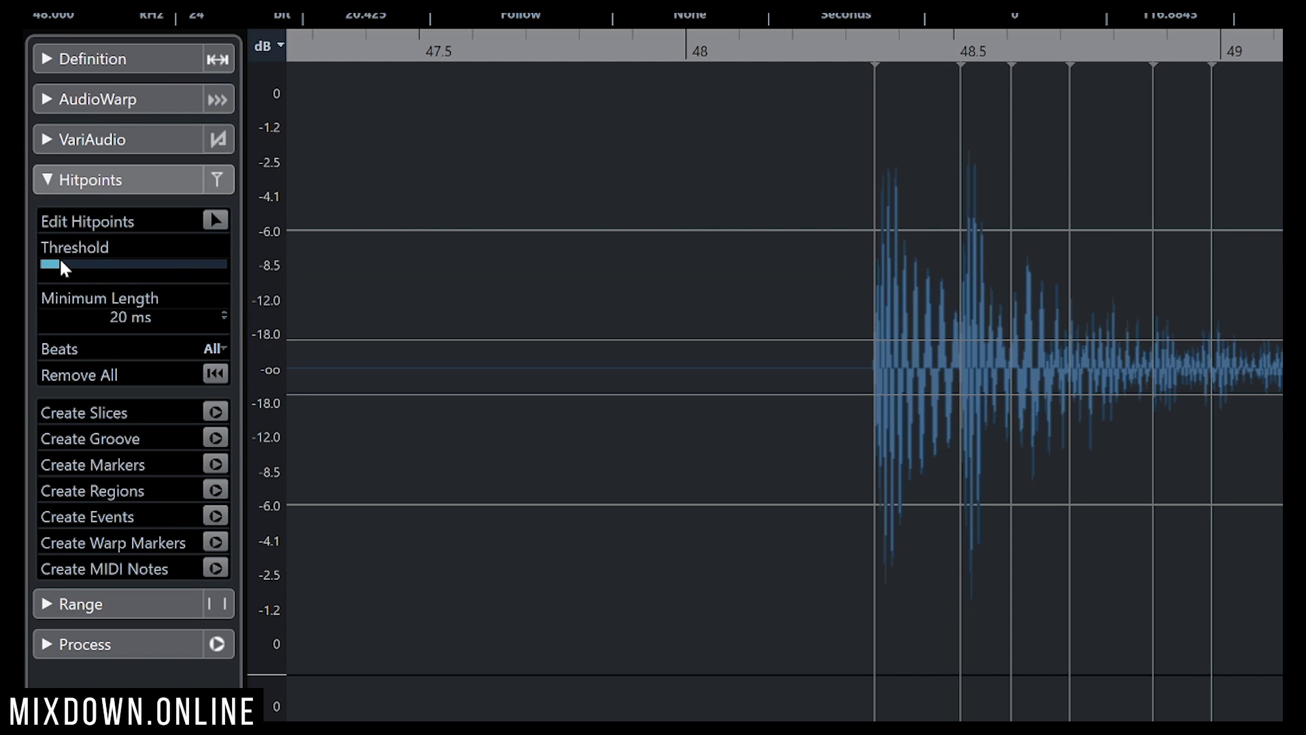
left_click_drag(61, 263, 94, 266)
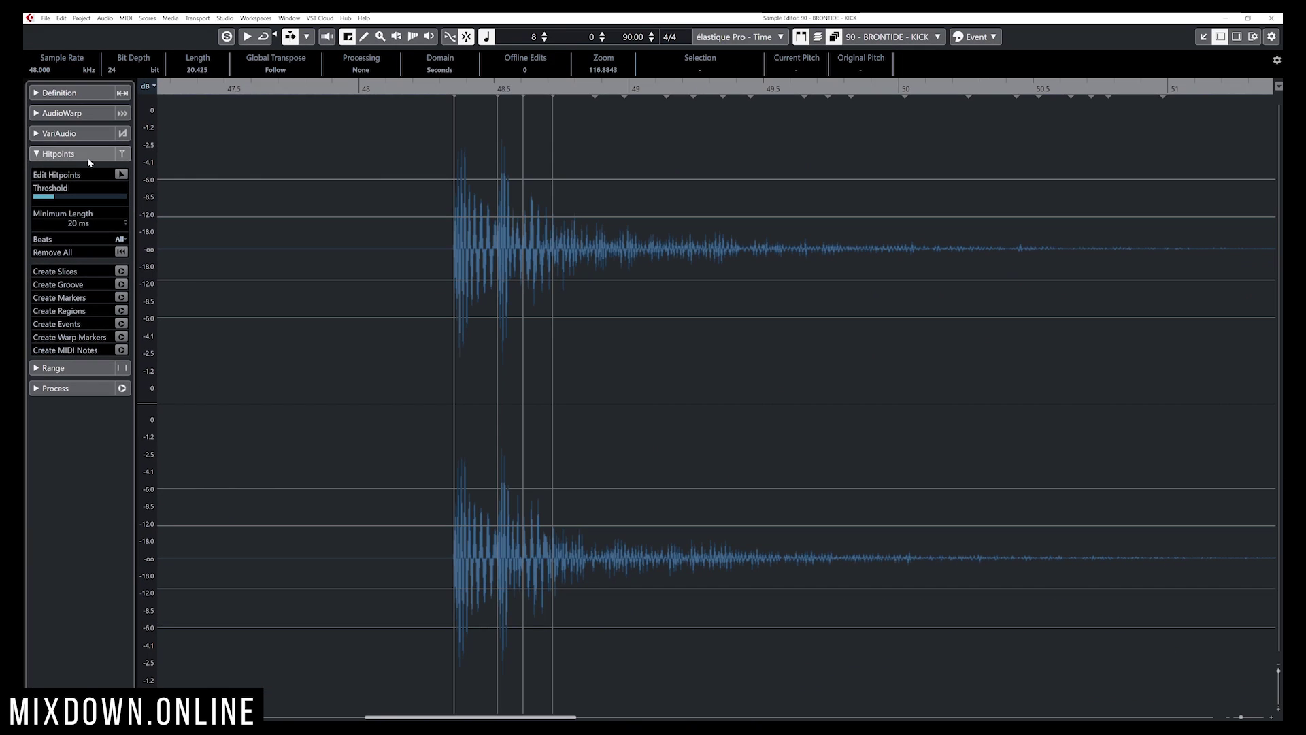
left_click(52, 155)
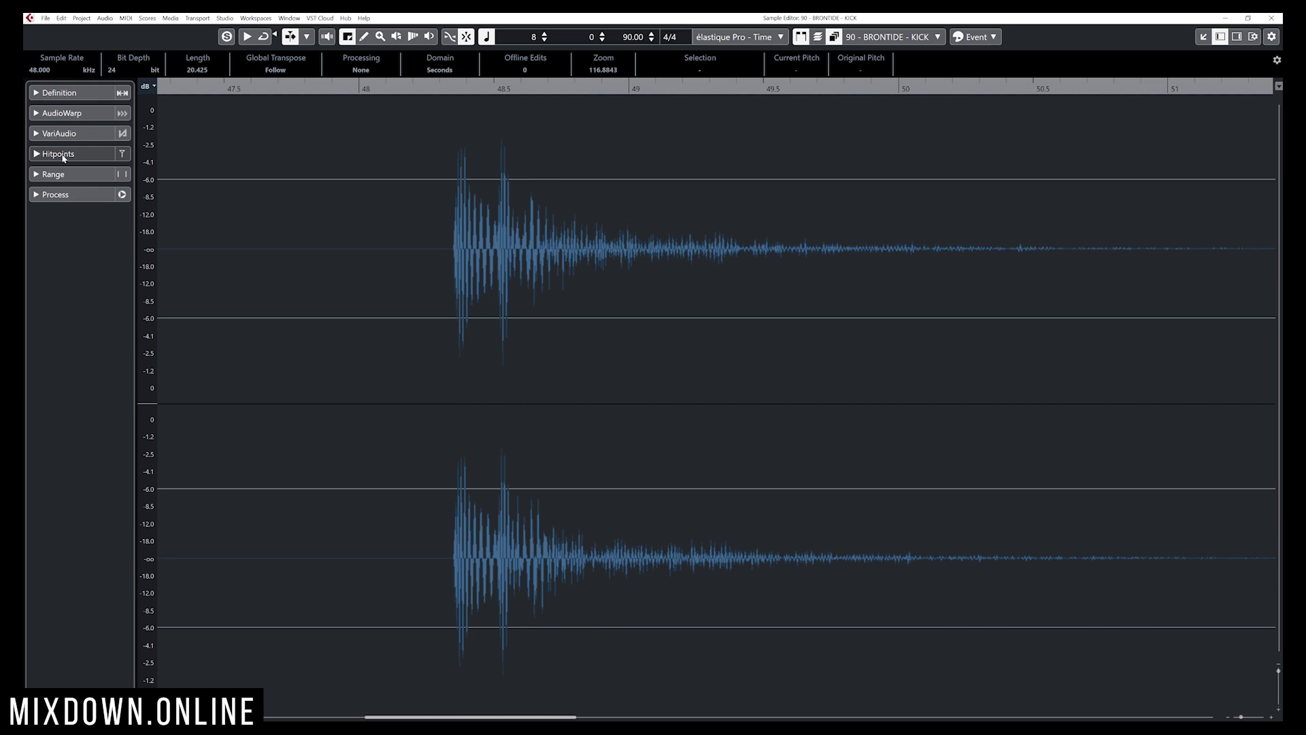
left_click(63, 155)
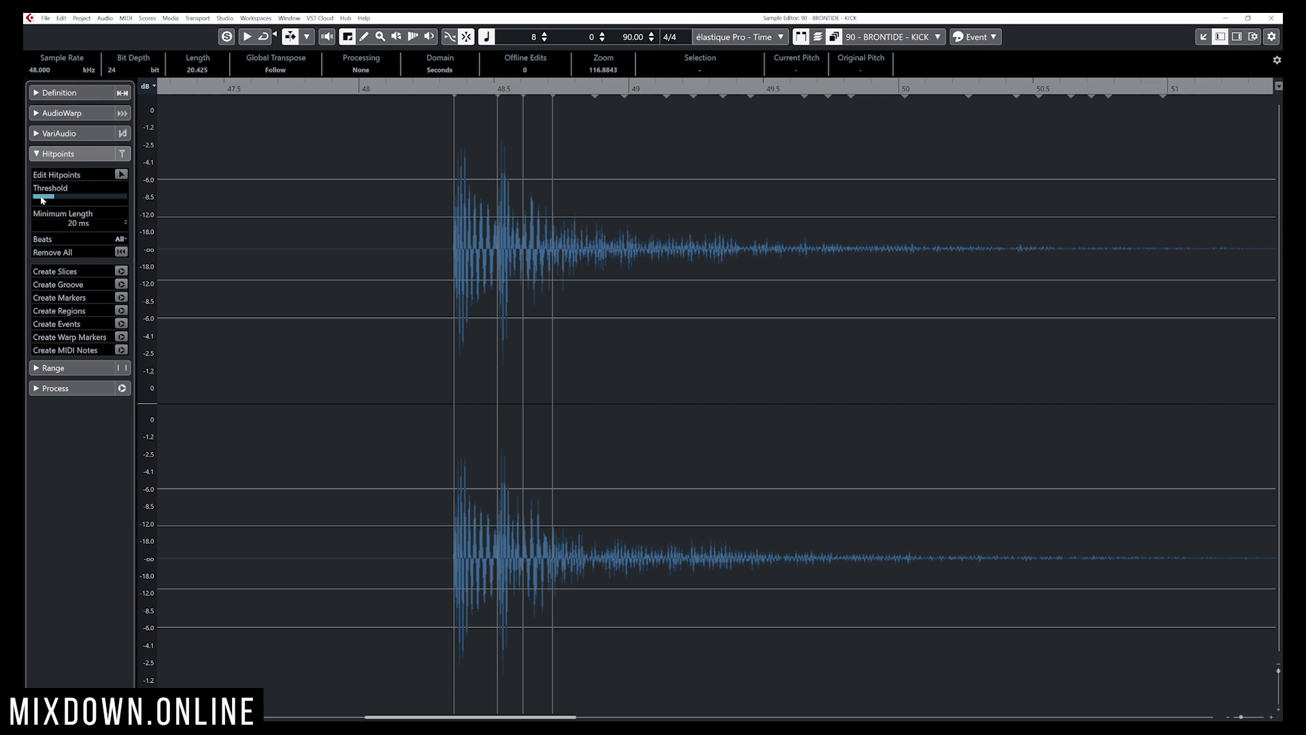
key("g")
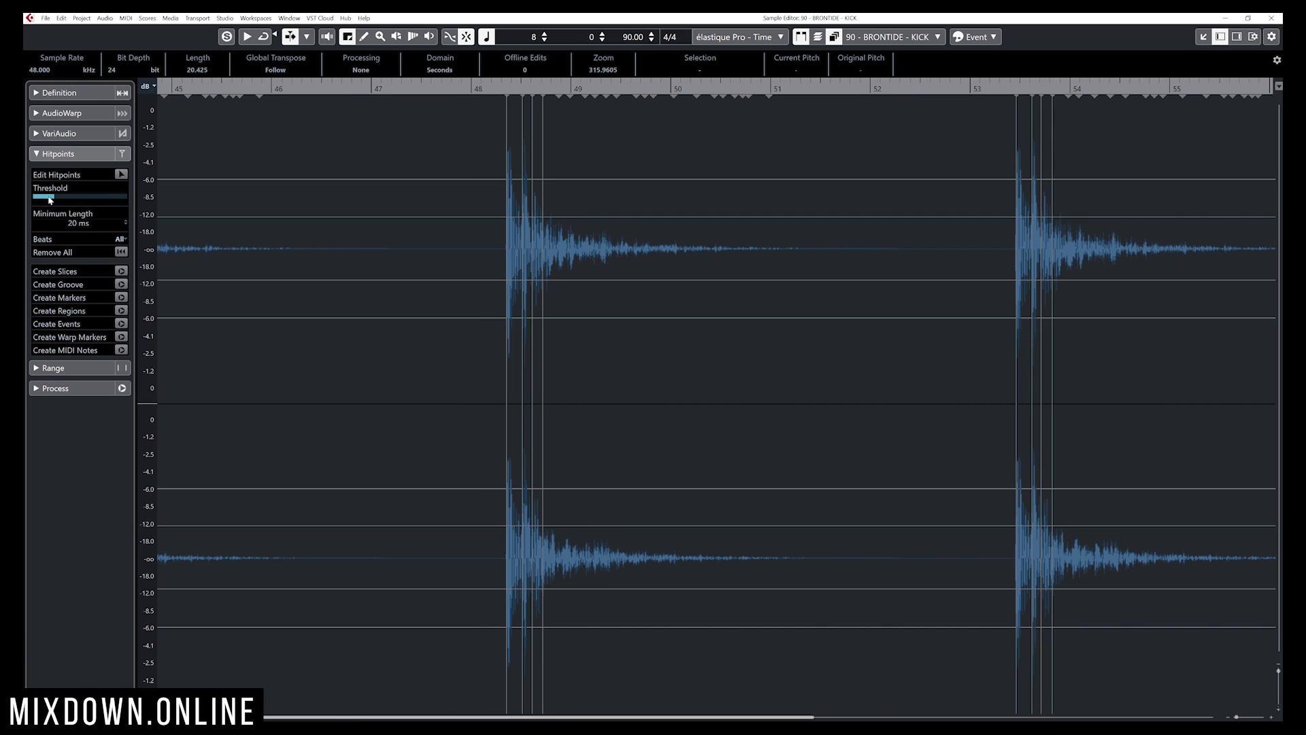
Step: Adjust the Hitpoints Threshold down, up, then slightly down so each kick keeps only a few hitpoints
mouse_move(55, 197)
left_mouse_down()
mouse_move(39, 197)
mouse_move(93, 174)
mouse_move(40, 191)
left_mouse_up()
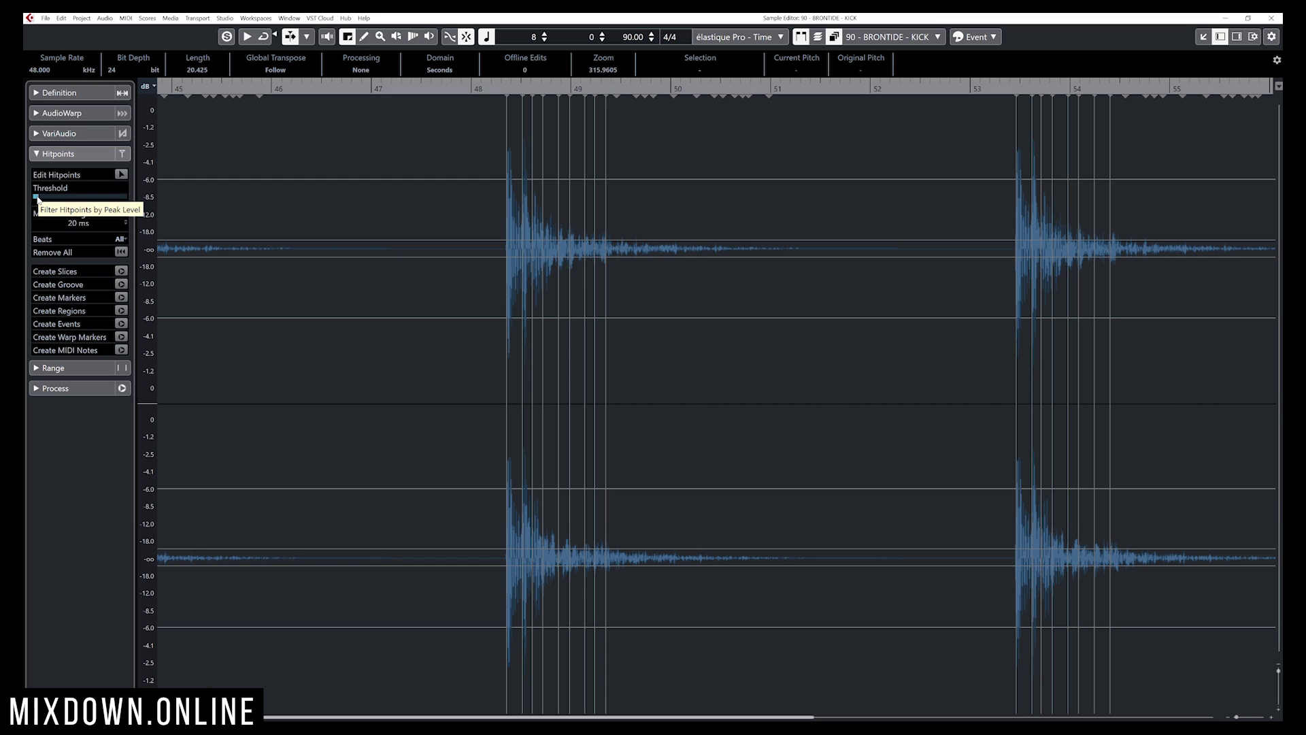
left_click_drag(37, 198, 77, 204)
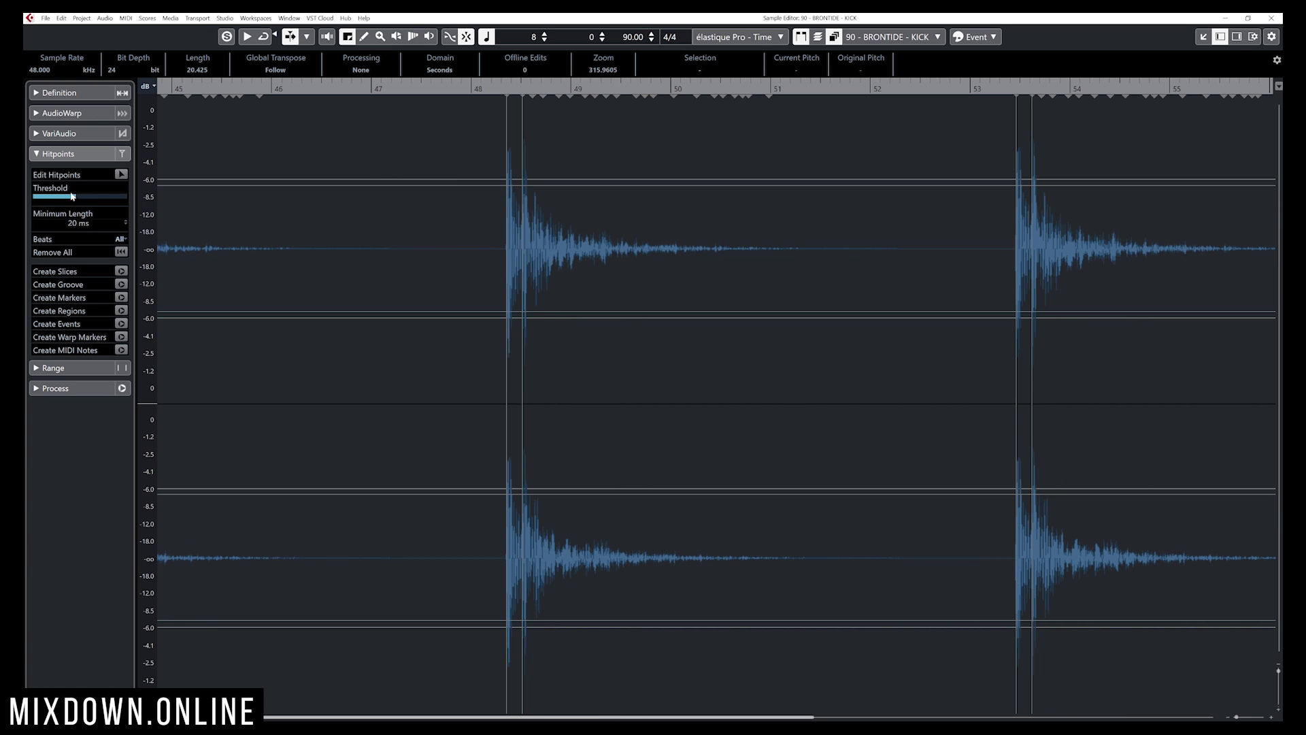
left_click_drag(72, 197, 54, 201)
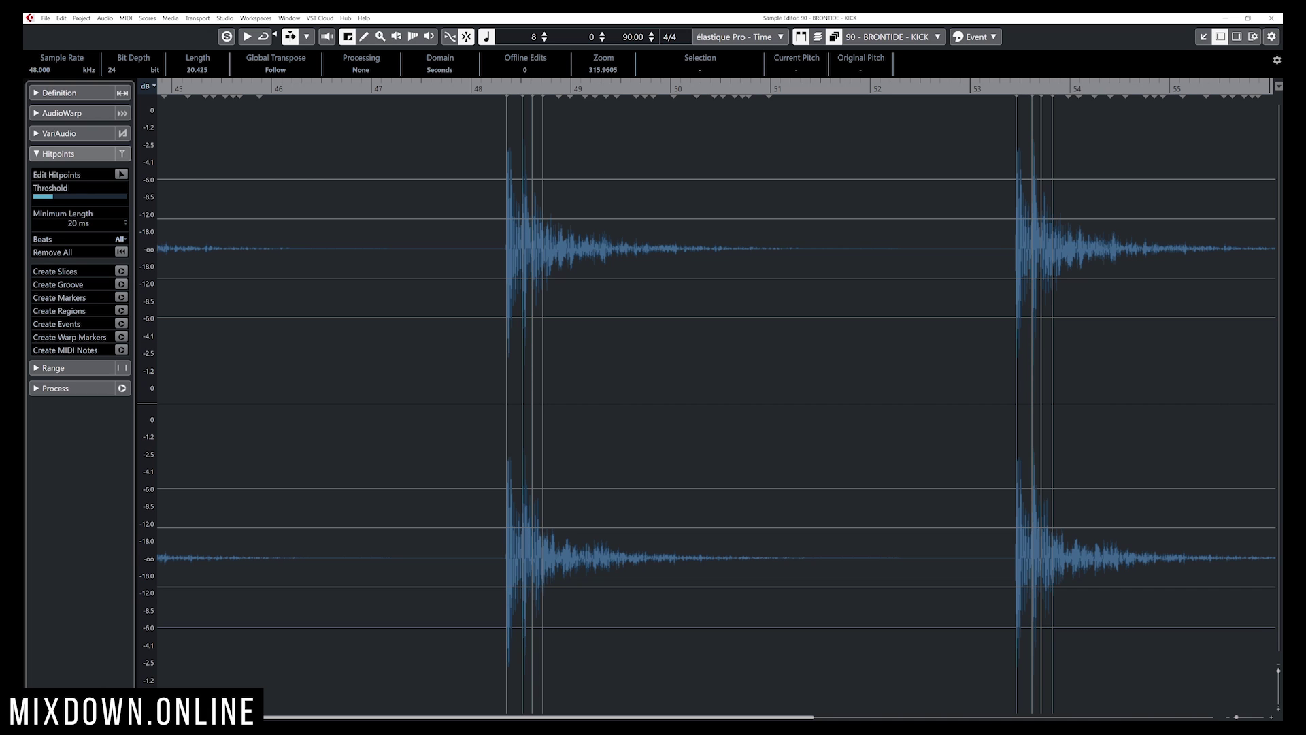
scroll(718, 395, "left", 3)
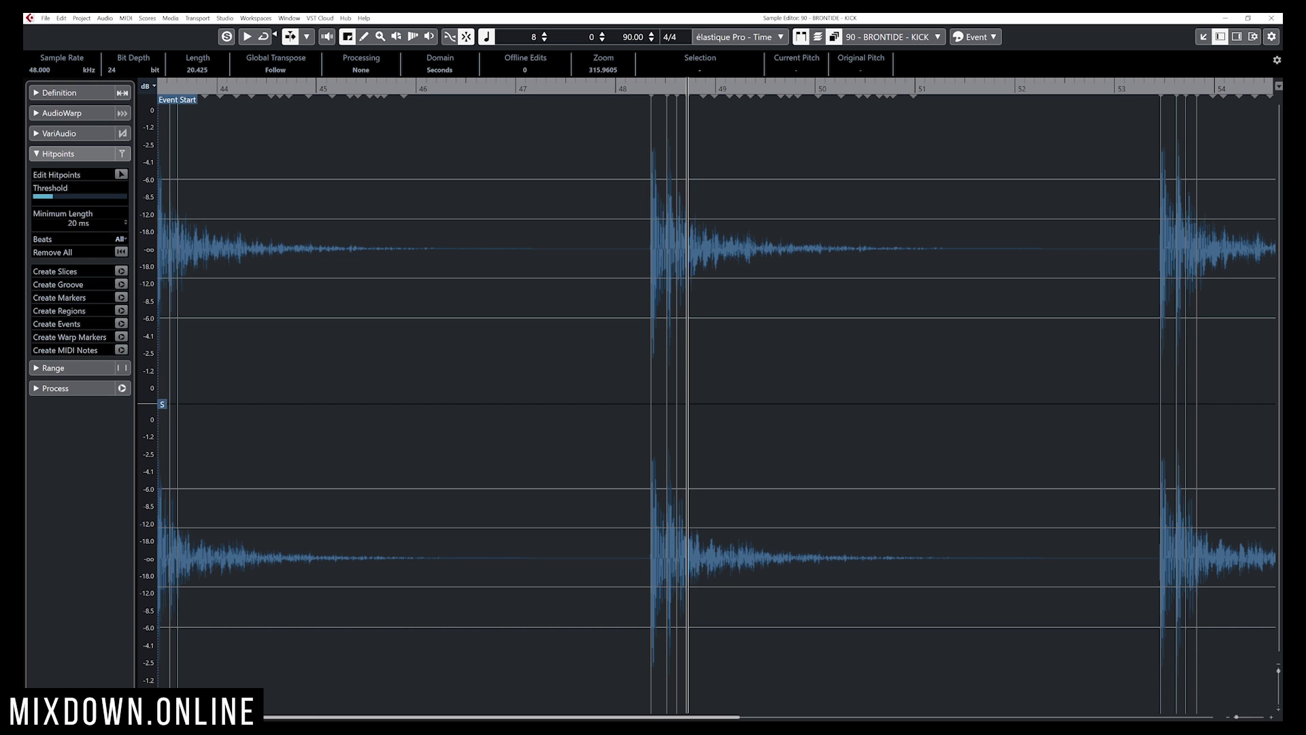
Step: Dock the KICK Sample Editor in the Project window's lower zone
left_click(1203, 37)
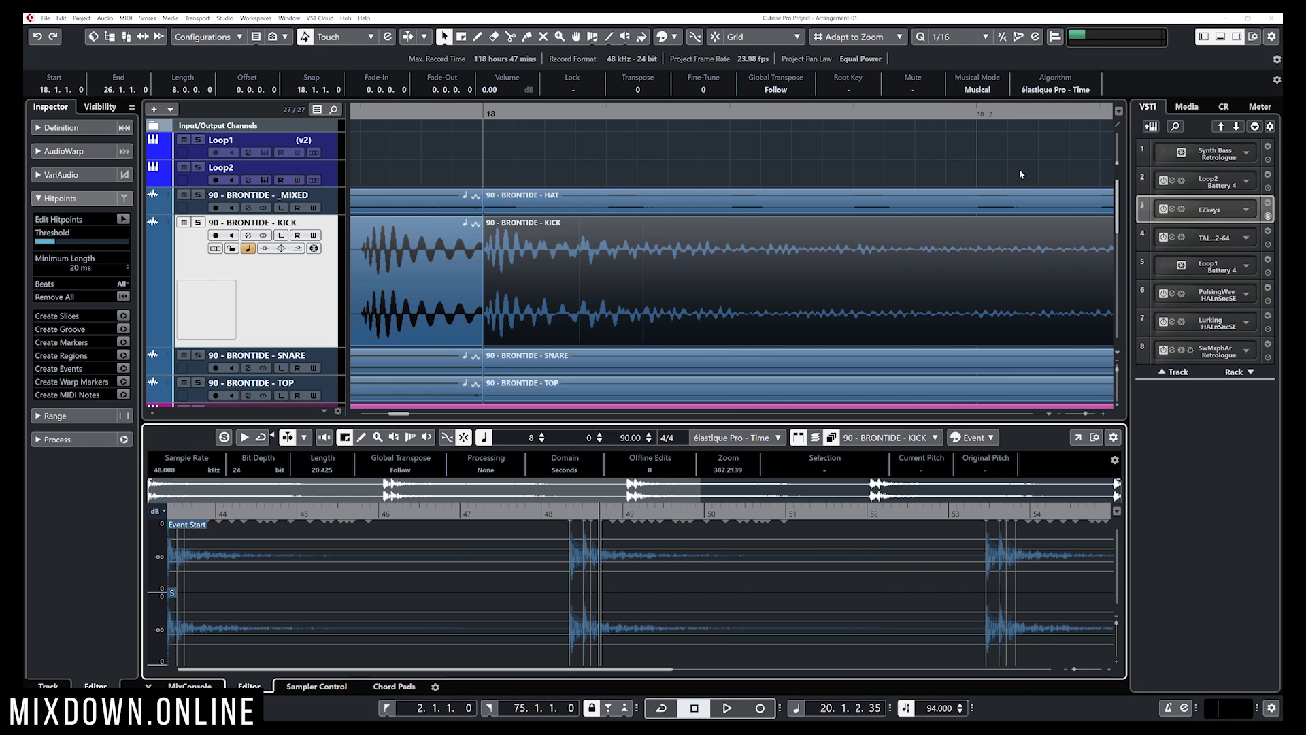
Step: Close the lower zone, deselect all events, and locate the cursor back to hitpoint 18.1.1.93
left_click(1221, 37)
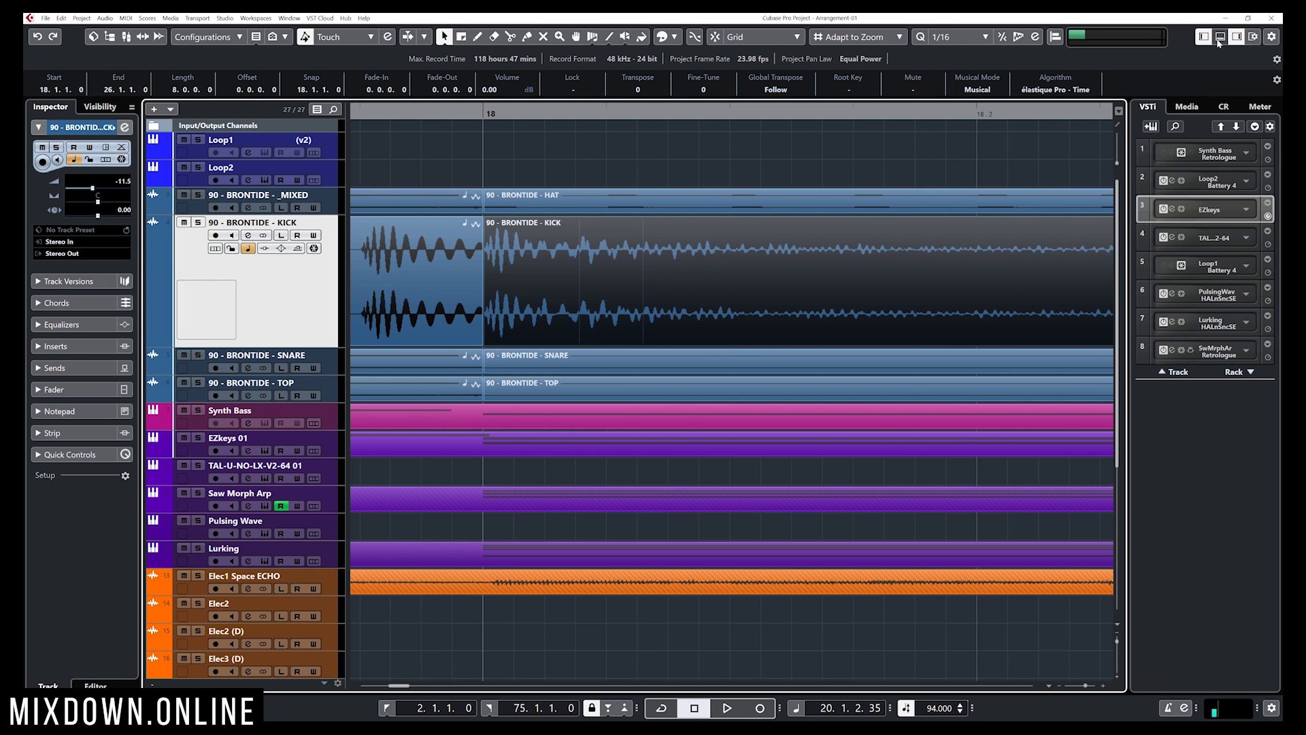
left_click(777, 153)
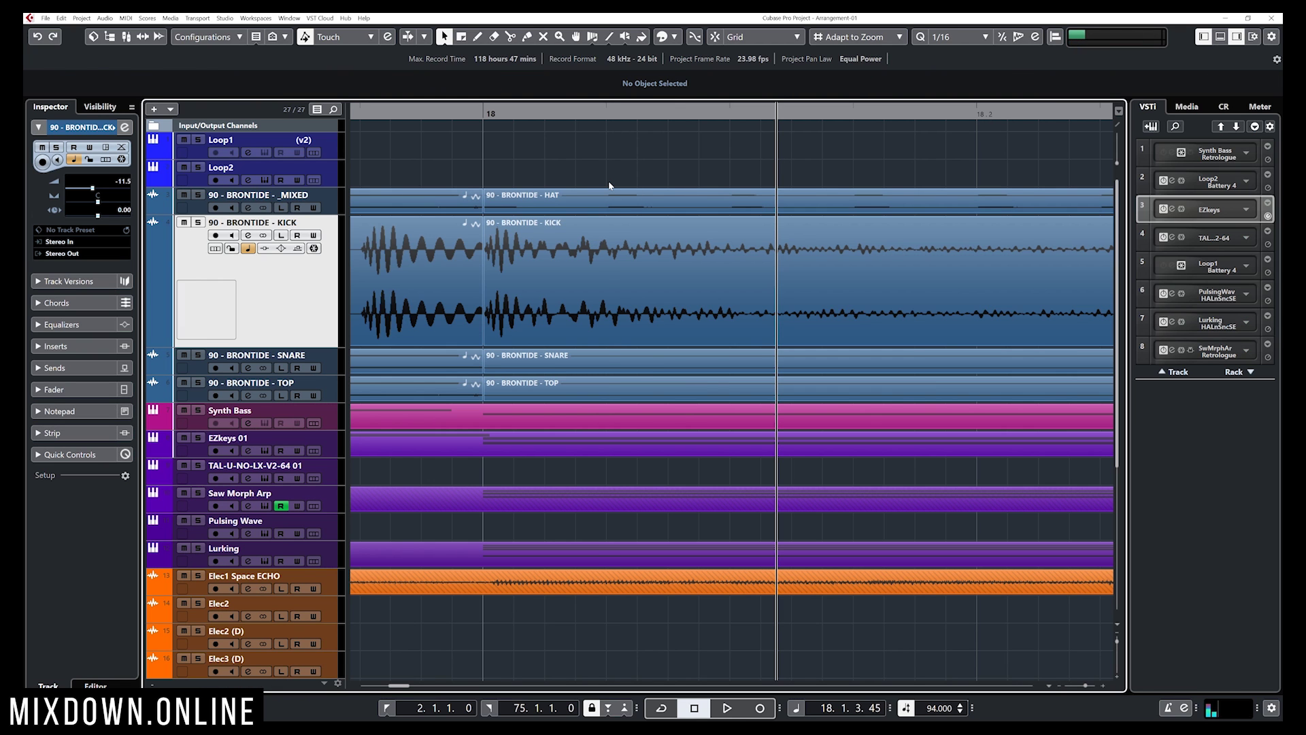
key("KP_Subtract")
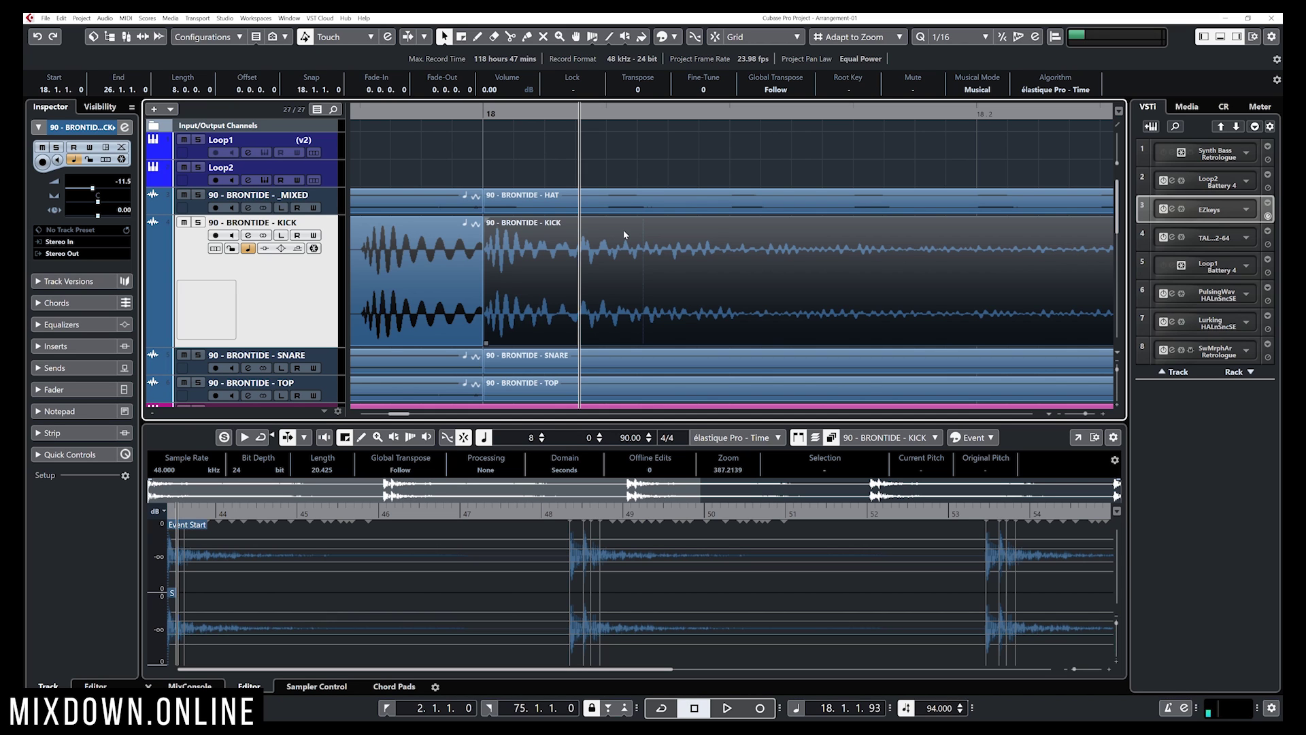
key("alt")
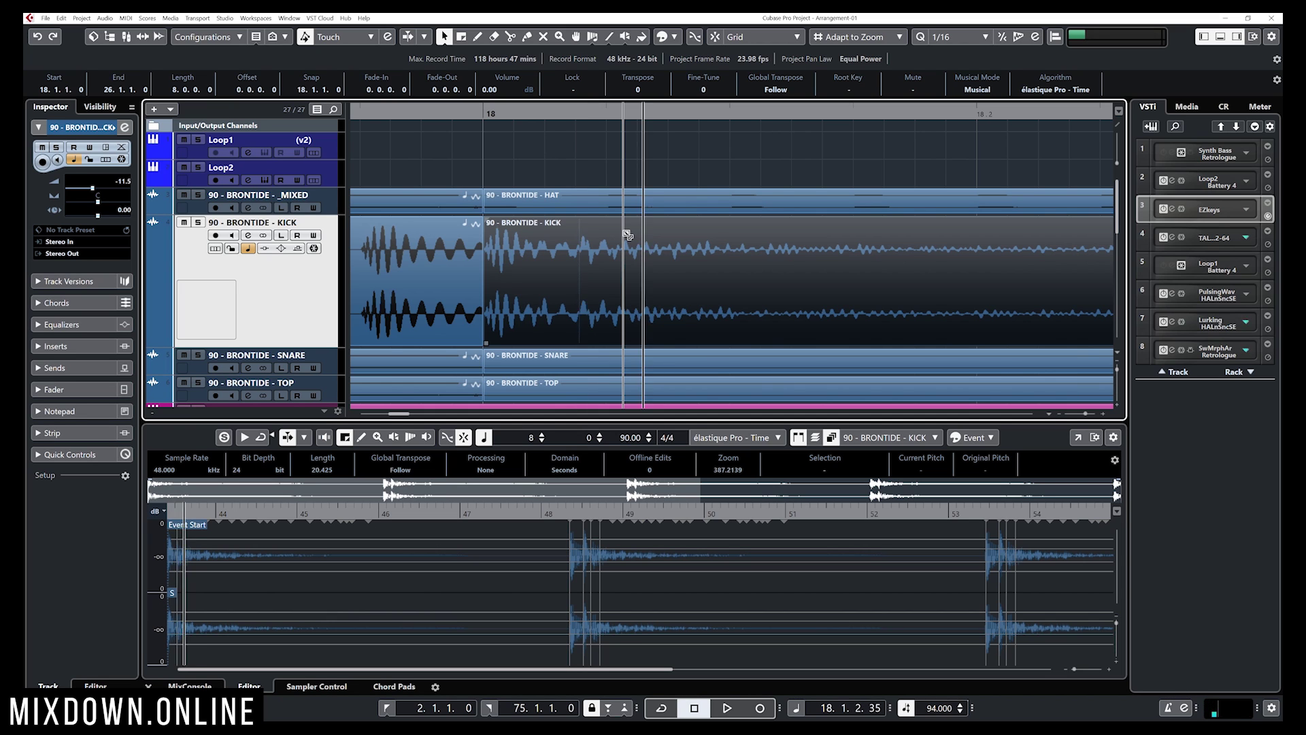
key("space")
key("space")
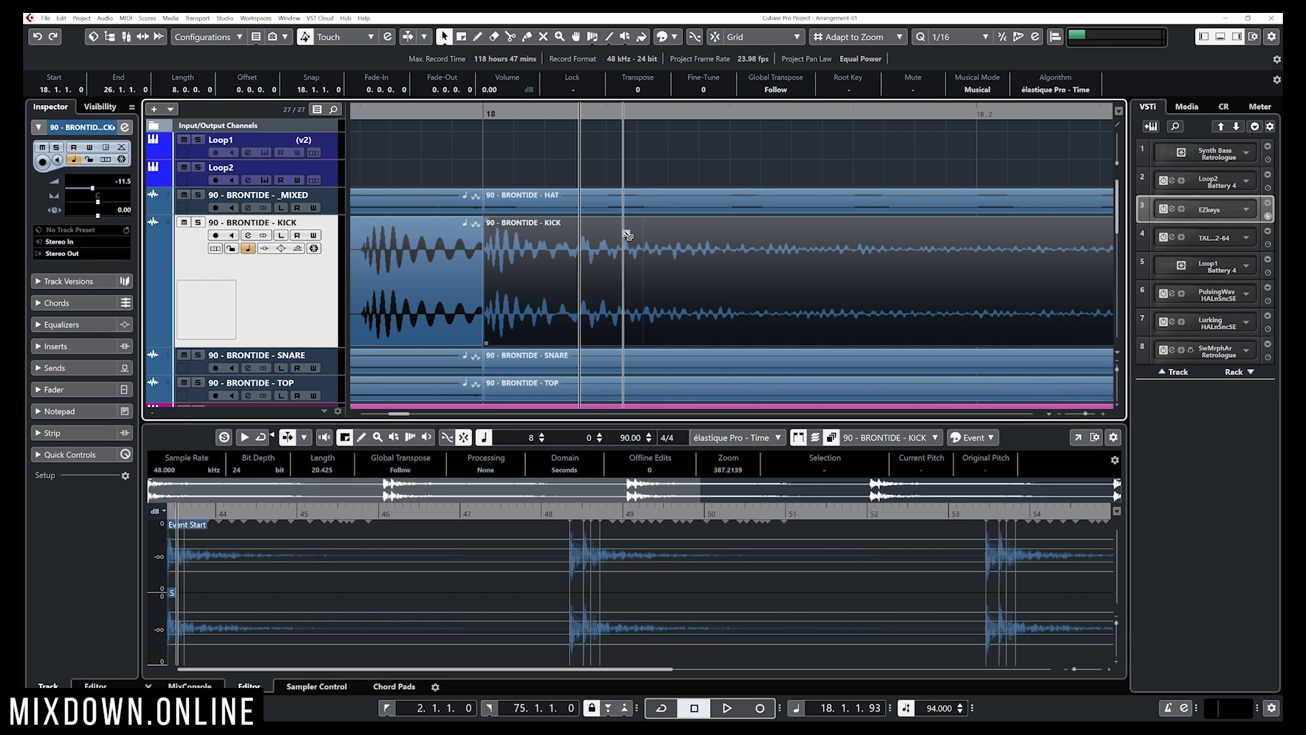
key("alt+x")
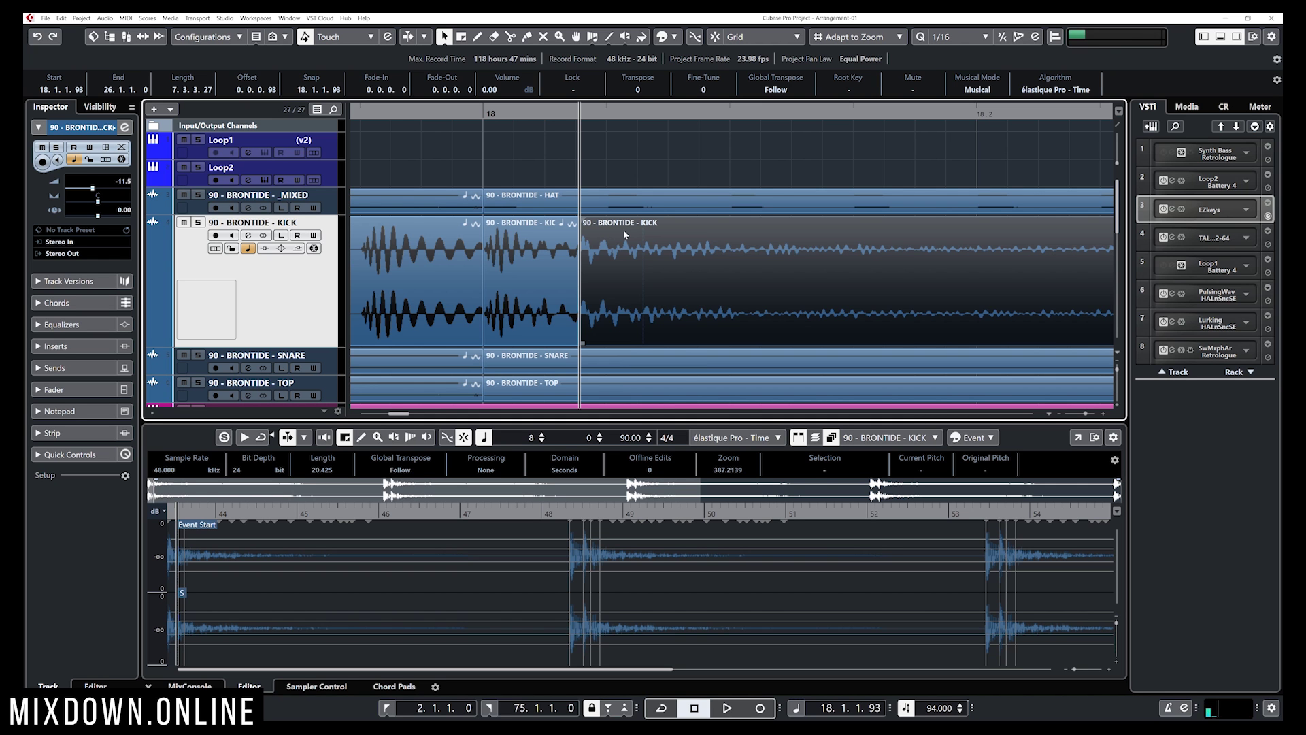
Step: Split the KICK event at the next hitpoint, 18.1.2.35, isolating the slice starting at 18.1.1.93
left_click(644, 230, "alt")
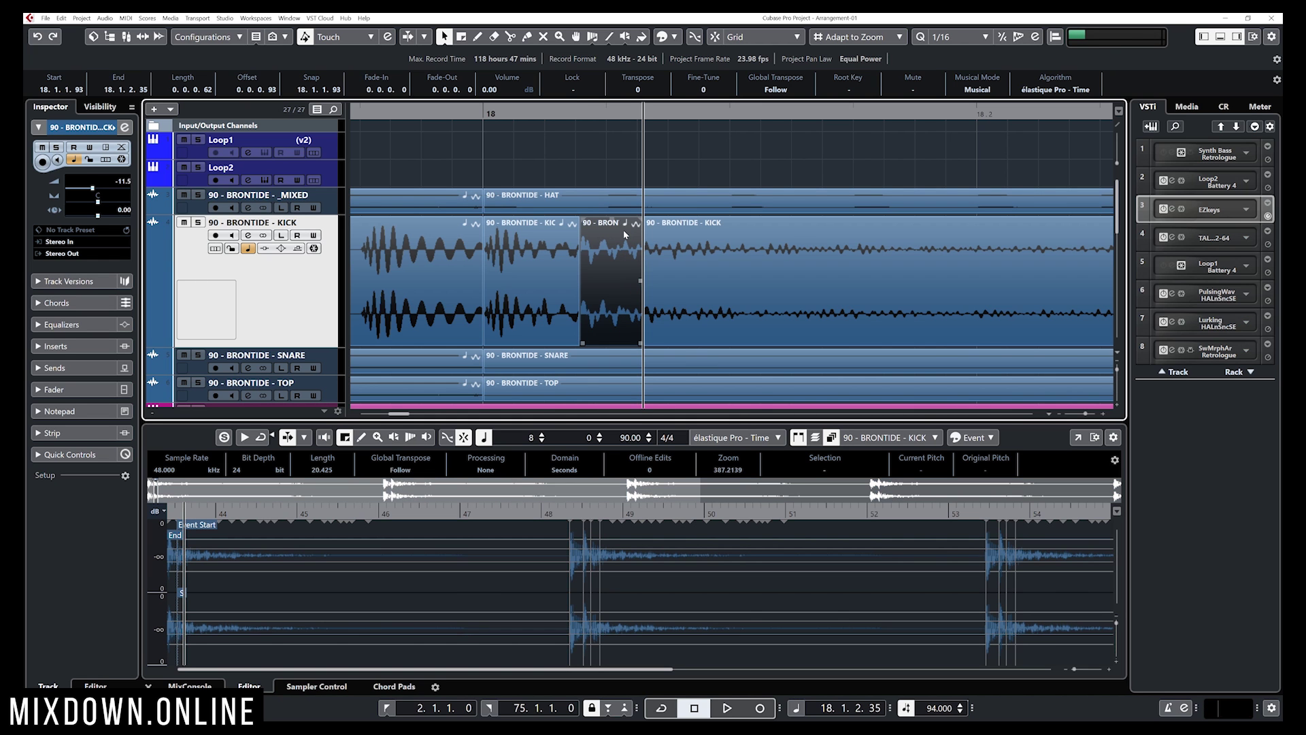